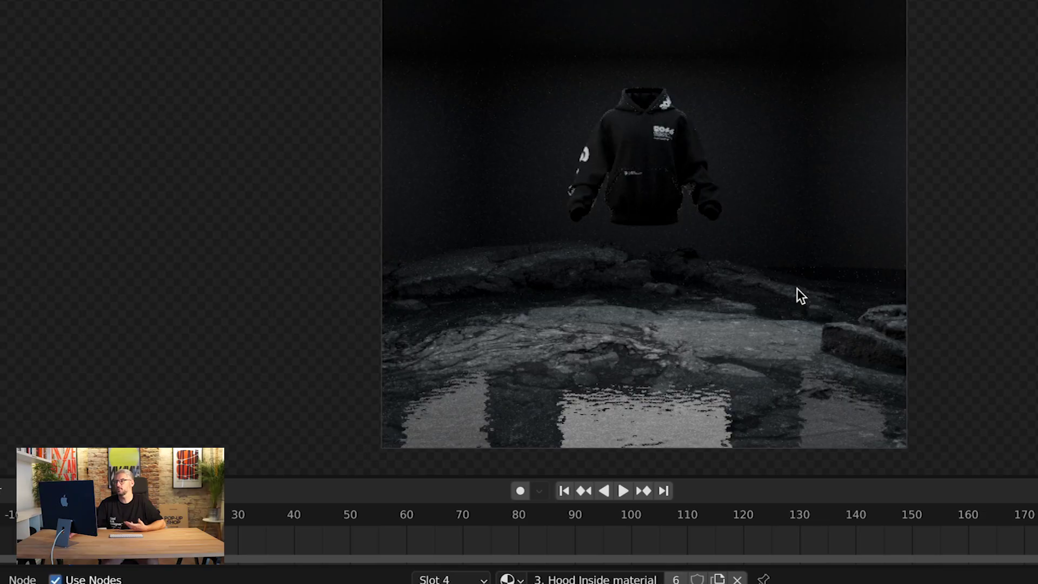
Scrub the hoodie animation back and forth, stopping at frame 72 with its back to the camera.
{"action": "left_click_drag", "start_coordinate": [238, 517], "coordinate": [920, 518]}
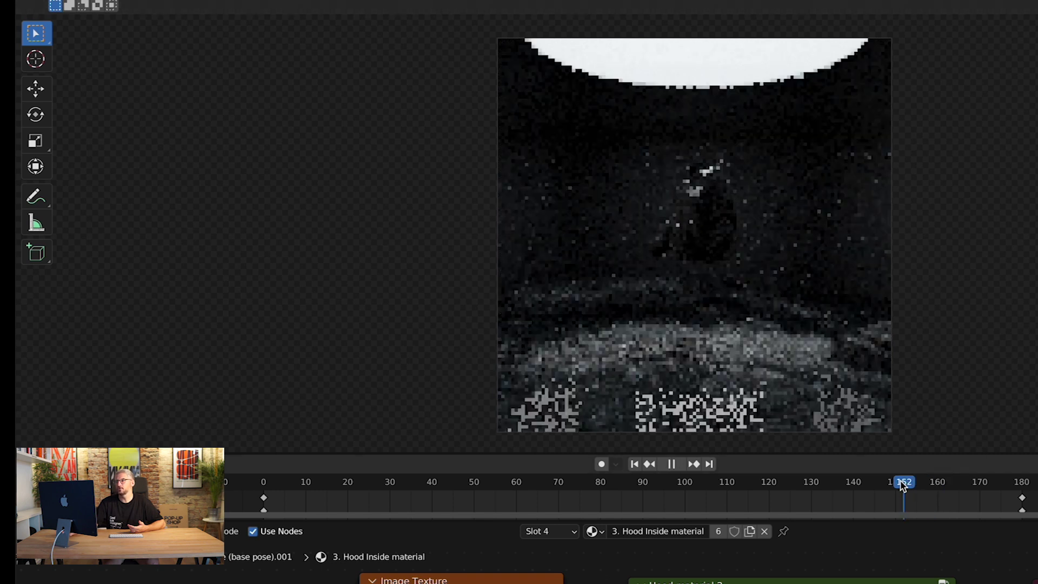
{"action": "left_click_drag", "start_coordinate": [902, 485], "coordinate": [265, 474]}
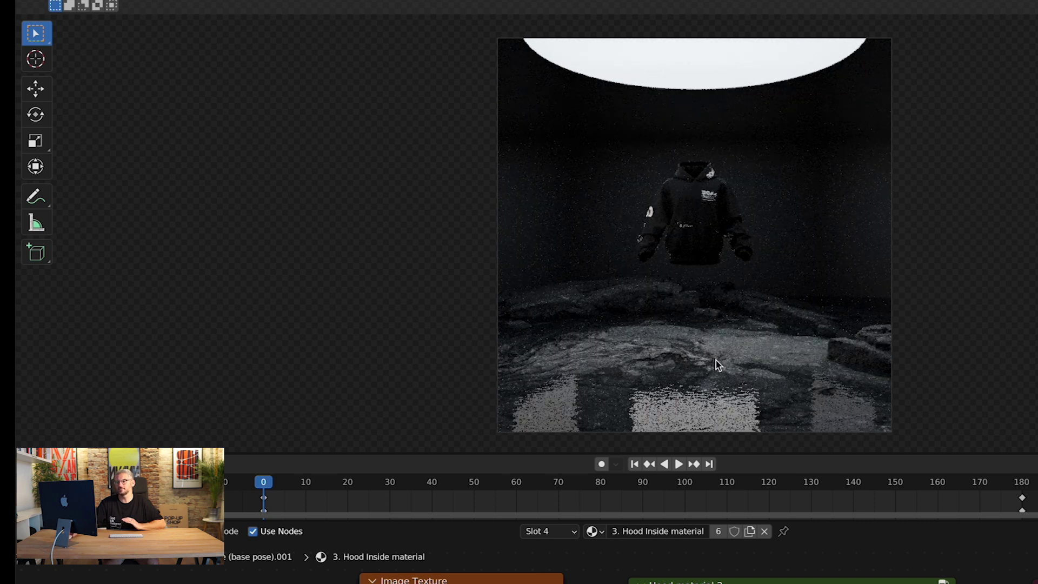
{"action": "left_click_drag", "start_coordinate": [264, 489], "coordinate": [566, 483]}
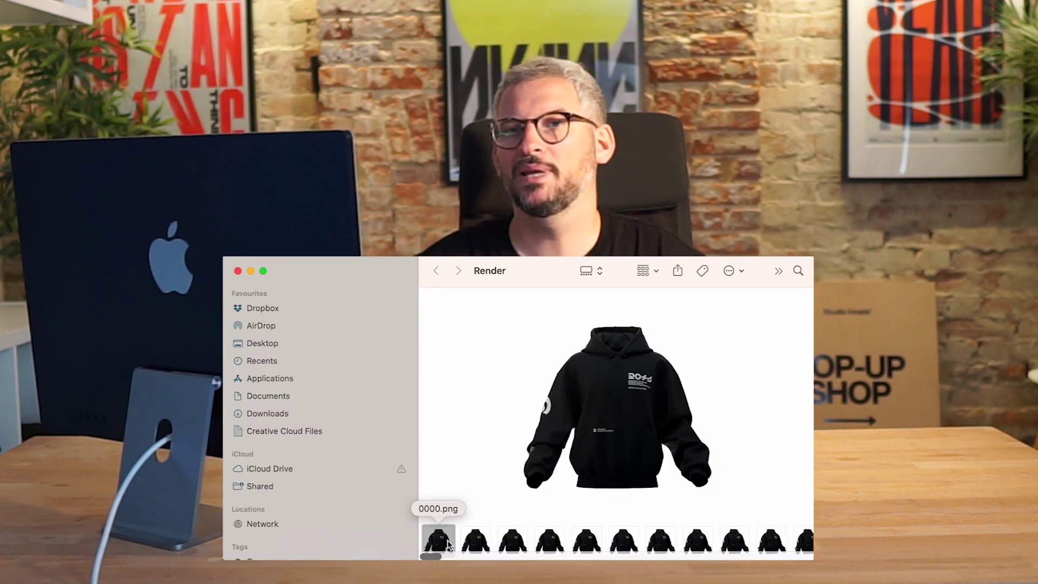
Step forward through the rendered hoodie PNG frames in the Render folder.
{"action": "key", "text": "Right"}
{"action": "key", "text": "Right"}
{"action": "key", "text": "Right"}
{"action": "key", "text": "Right"}
{"action": "key", "text": "Right"}
{"action": "key", "text": "Right"}
{"action": "key", "text": "Right"}
{"action": "key", "text": "Right"}
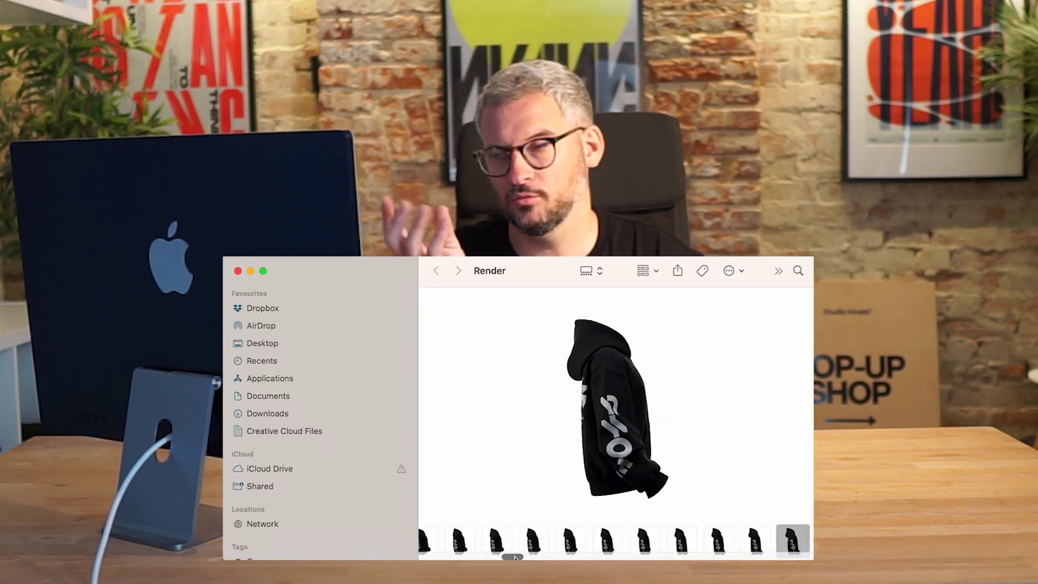
{"action": "key", "text": "Right"}
{"action": "key", "text": "Right"}
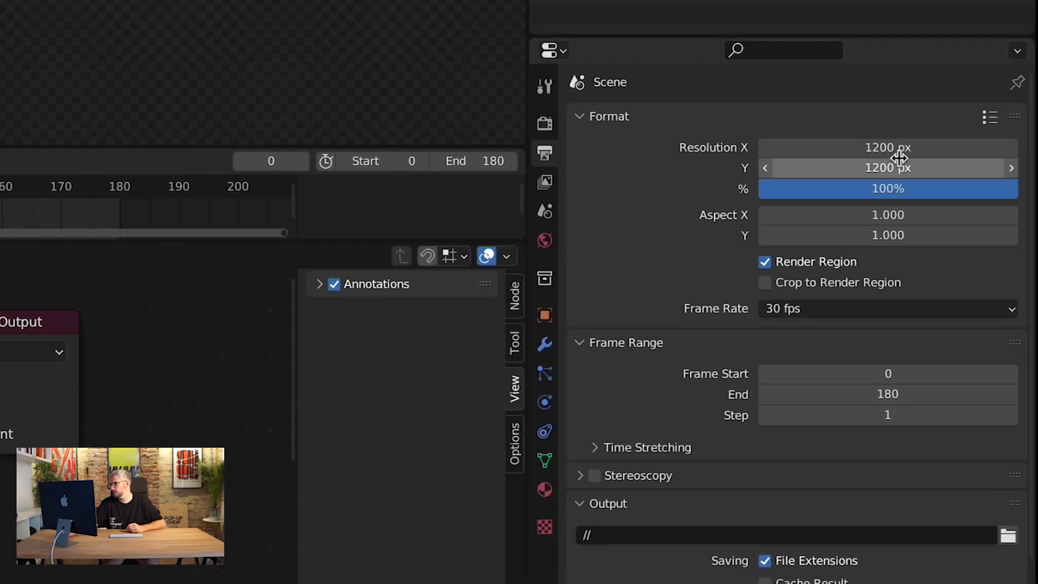
Enter Resolution X 1080 and Y 1920, keeping the resolution scale at 100%.
{"action": "left_click", "coordinate": [920, 154]}
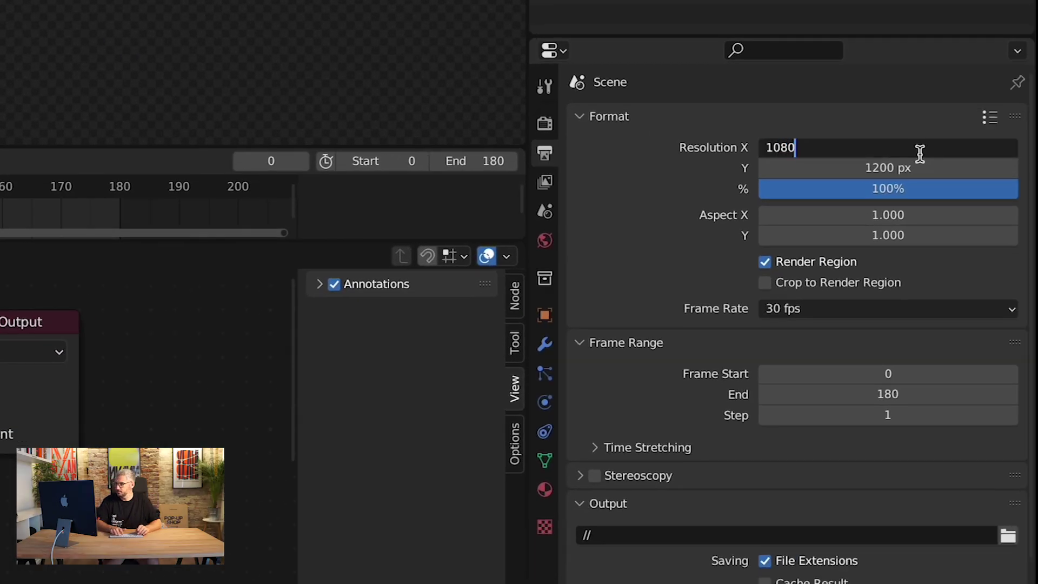
{"action": "type", "text": "1080"}
{"action": "key", "text": "Tab"}
{"action": "type", "text": "19"}
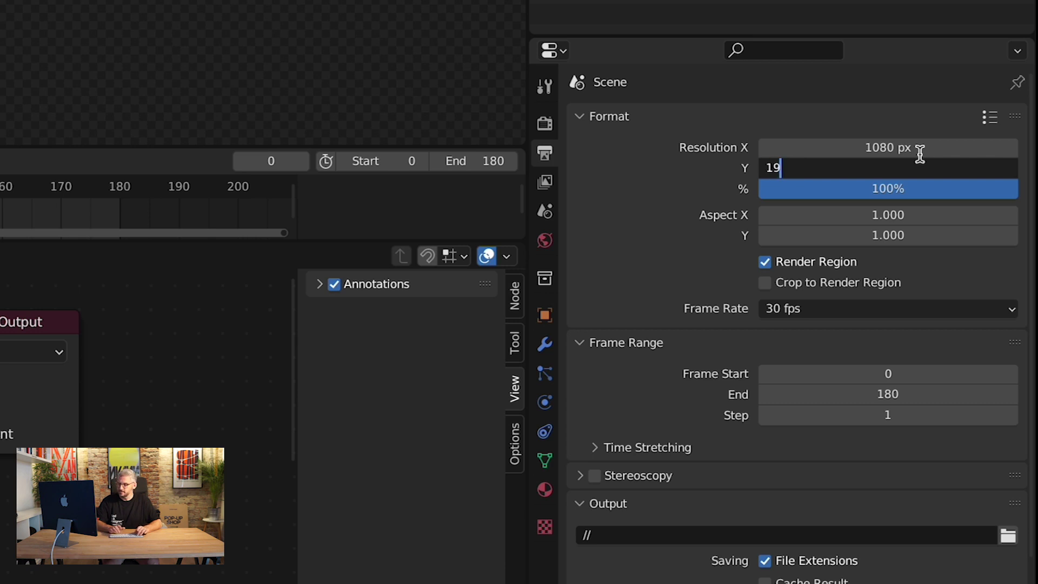
{"action": "key", "text": "Tab"}
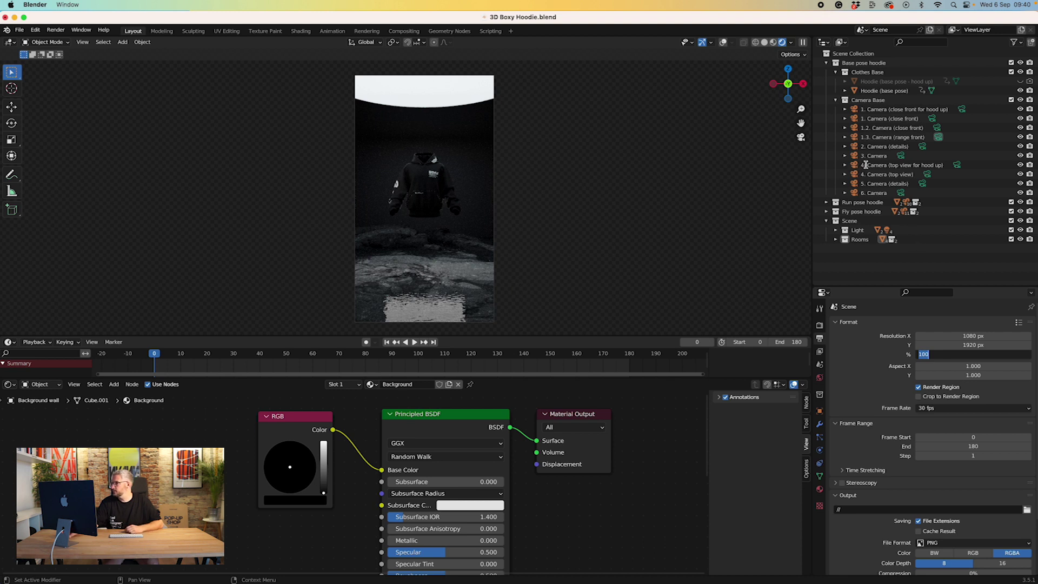
{"action": "key", "text": "Return"}
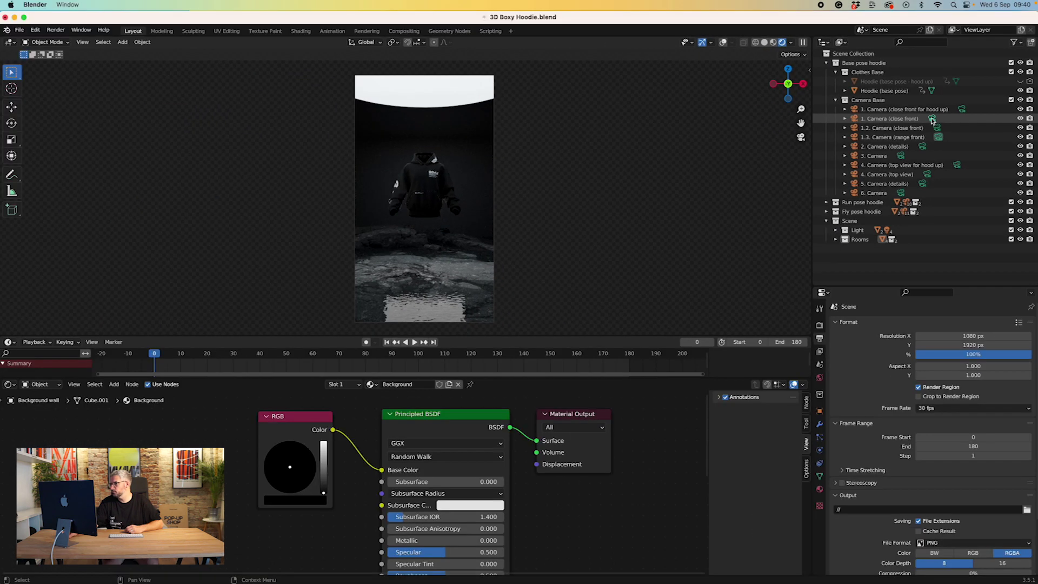
Make 1.2. Camera (close front) the active camera, nudge it along Y, and look through it.
{"action": "left_click", "coordinate": [817, 221]}
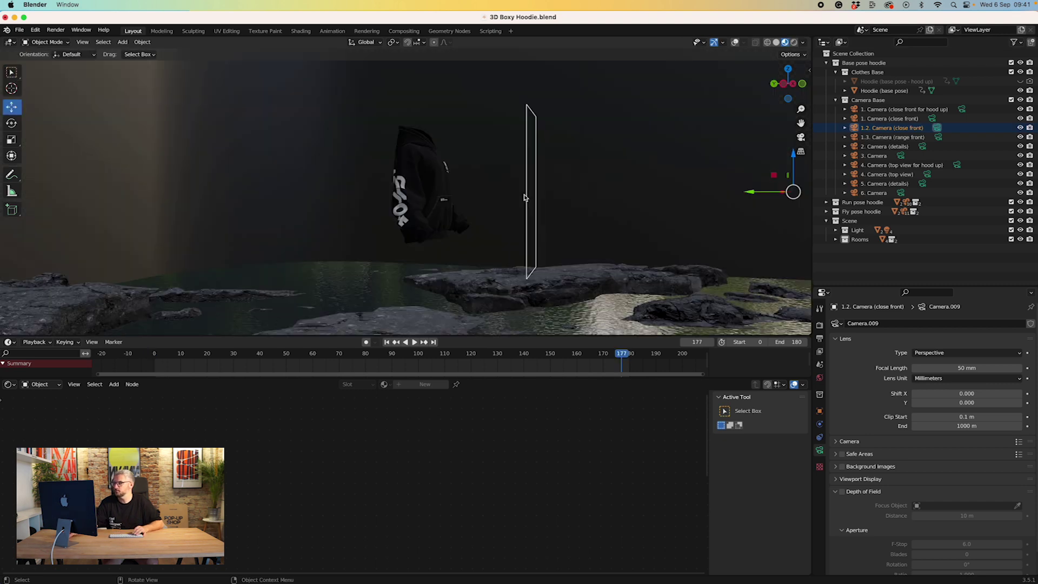
{"action": "middle_click_drag", "start_coordinate": [524, 197], "coordinate": [541, 196]}
{"action": "left_click_drag", "start_coordinate": [734, 194], "coordinate": [796, 194]}
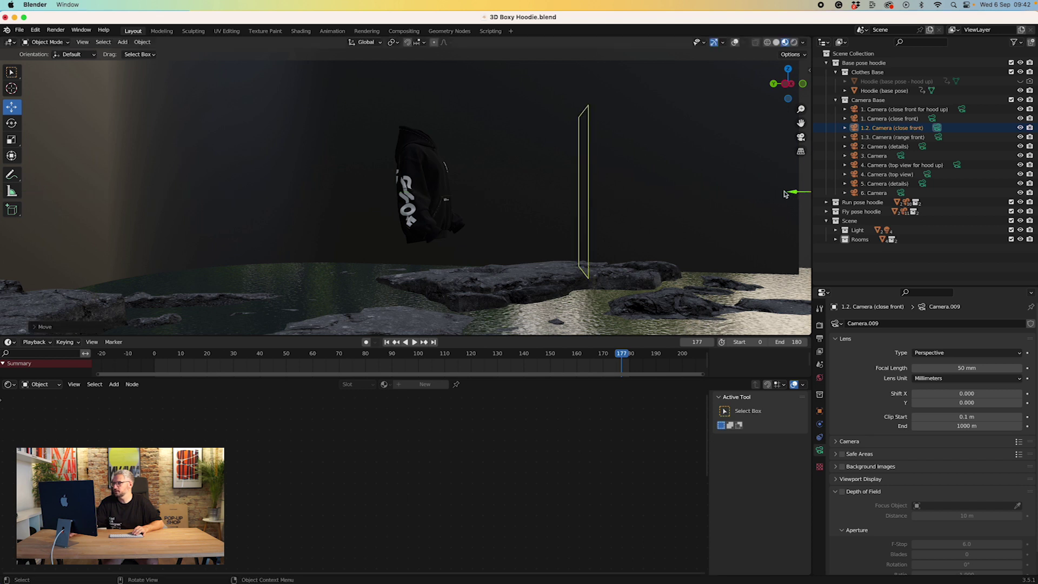
{"action": "left_click", "coordinate": [802, 137]}
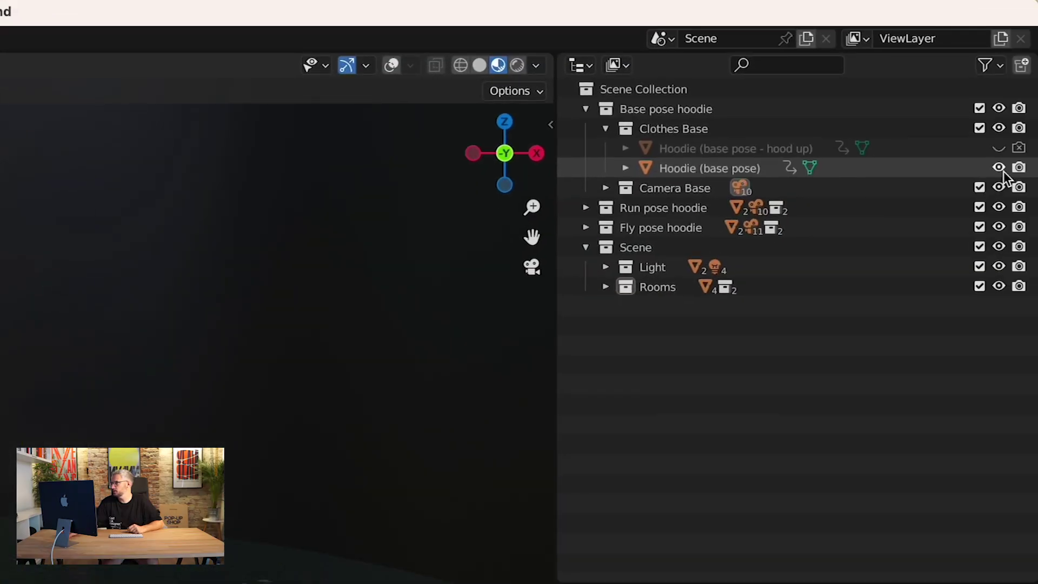
Hide Hoodie (base pose) in the viewport.
{"action": "left_click", "coordinate": [999, 168]}
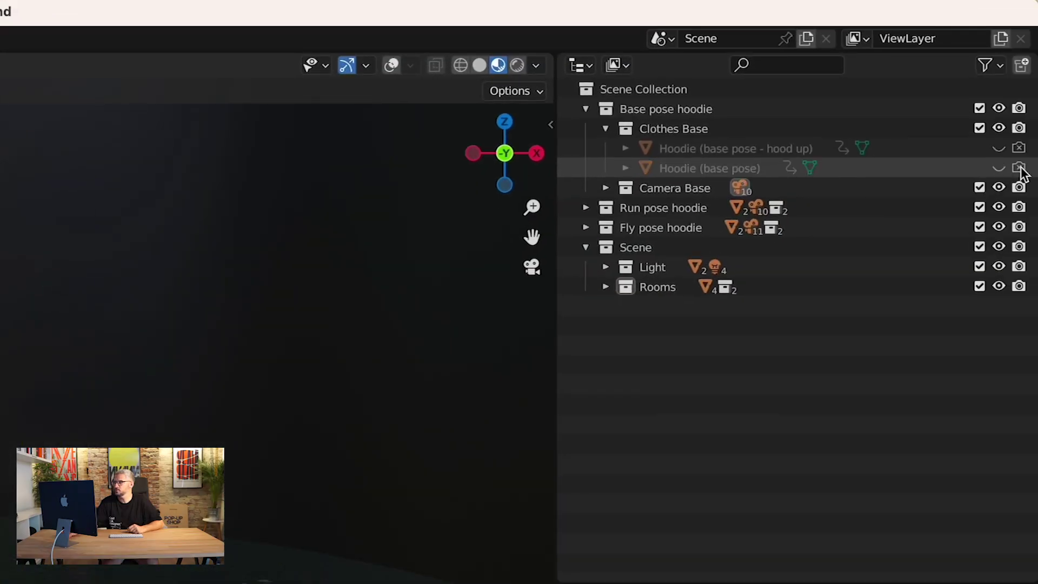
{"action": "left_click", "coordinate": [998, 168]}
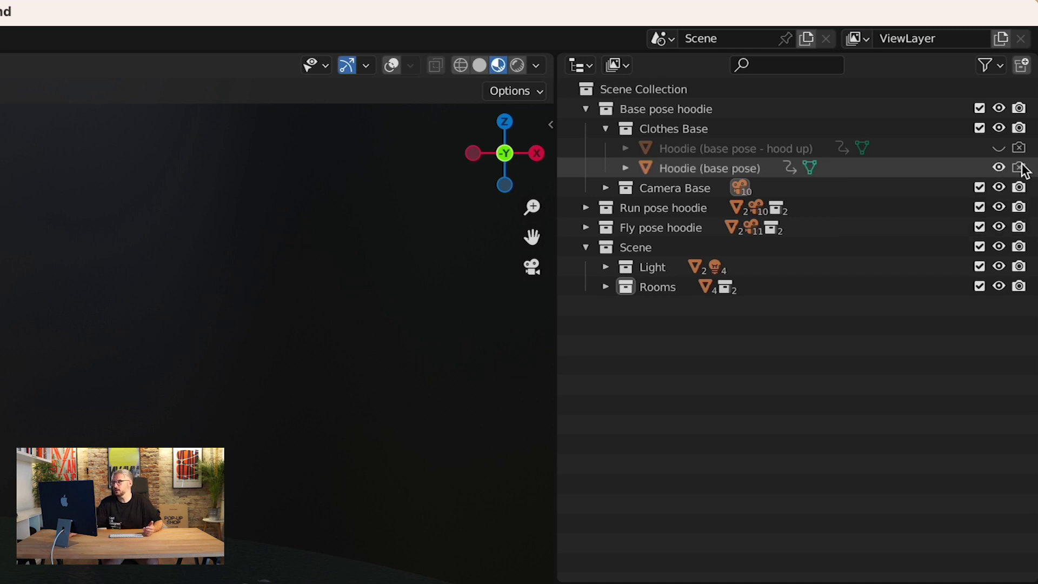
{"action": "left_click", "coordinate": [999, 168]}
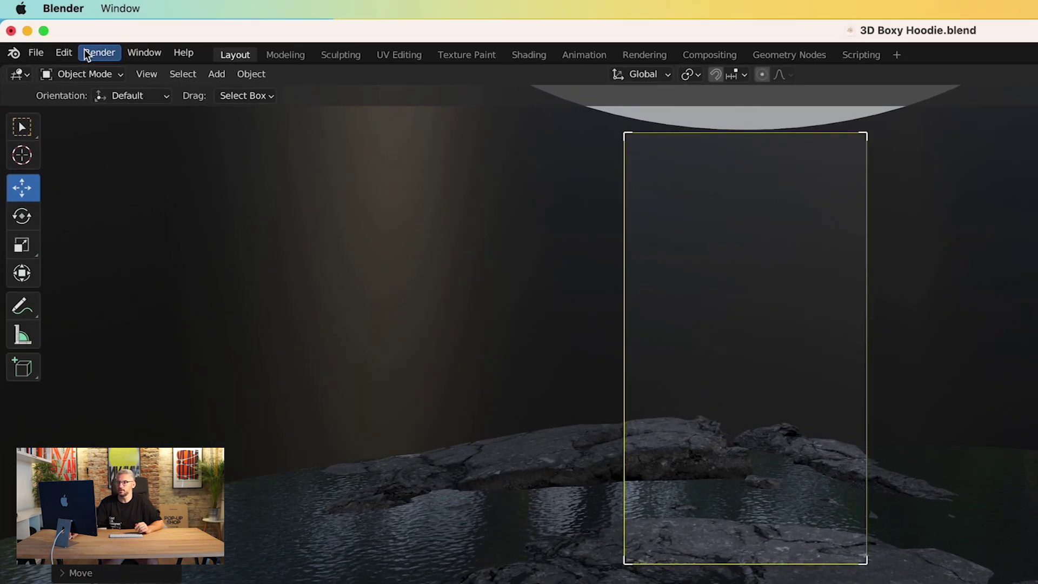
Render frame 177 as a still showing only rocks and water, then open the Image menu.
{"action": "left_click", "coordinate": [55, 29]}
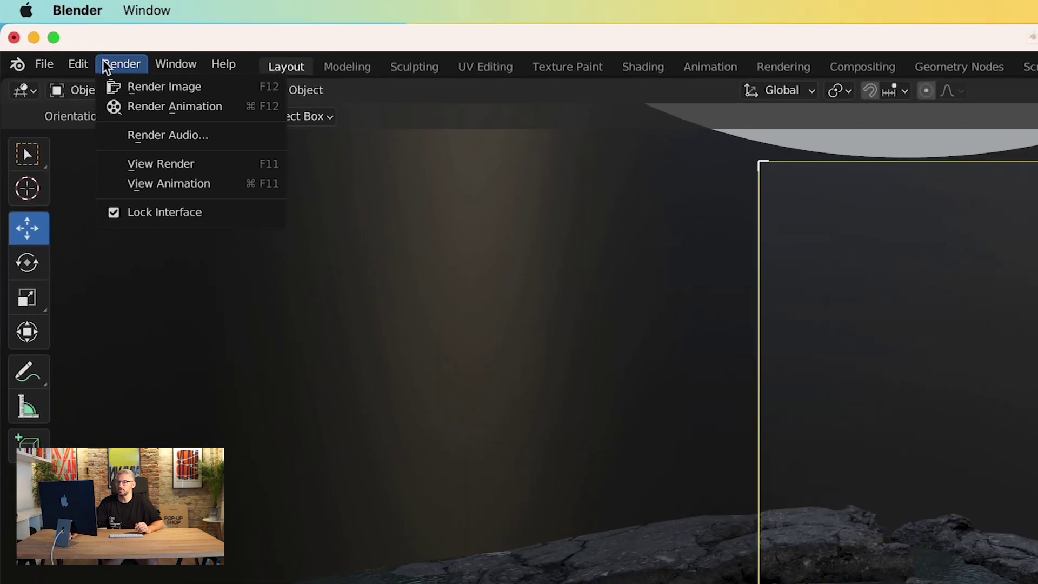
{"action": "left_click", "coordinate": [153, 86]}
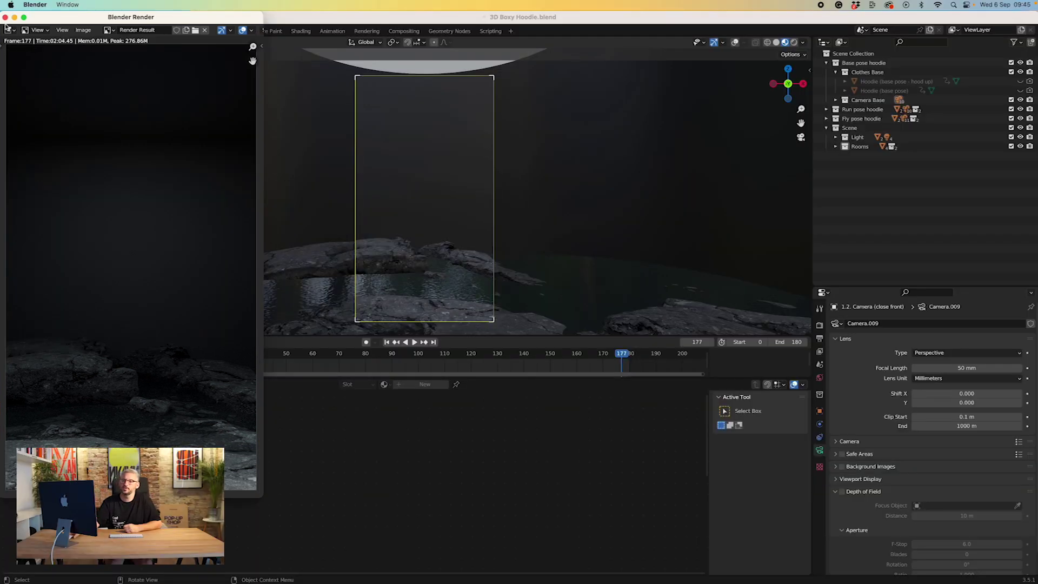
{"action": "left_click", "coordinate": [82, 31]}
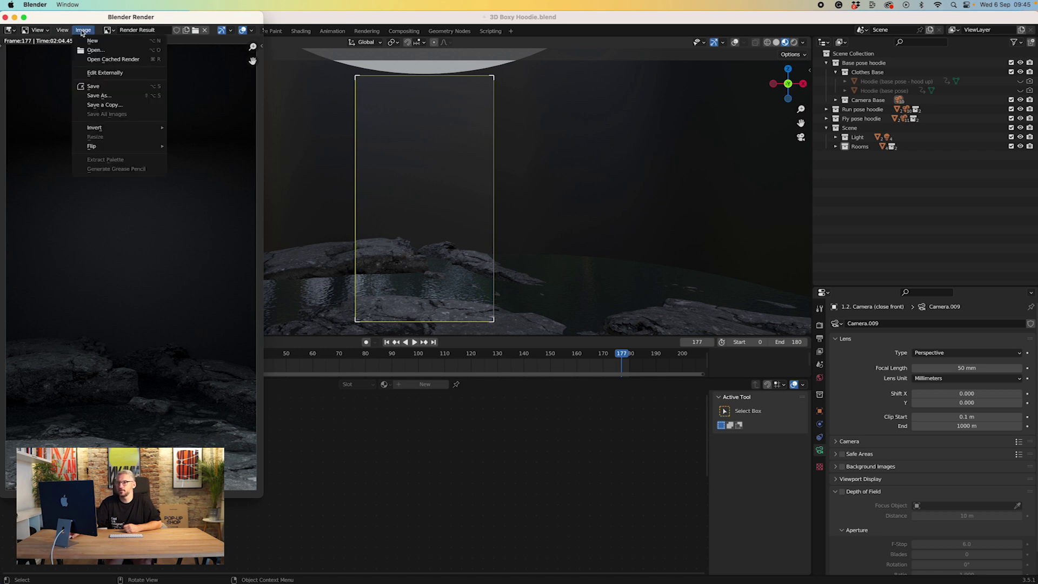
Save a copy of the background render to the Desktop under a new file name.
{"action": "left_click", "coordinate": [111, 104]}
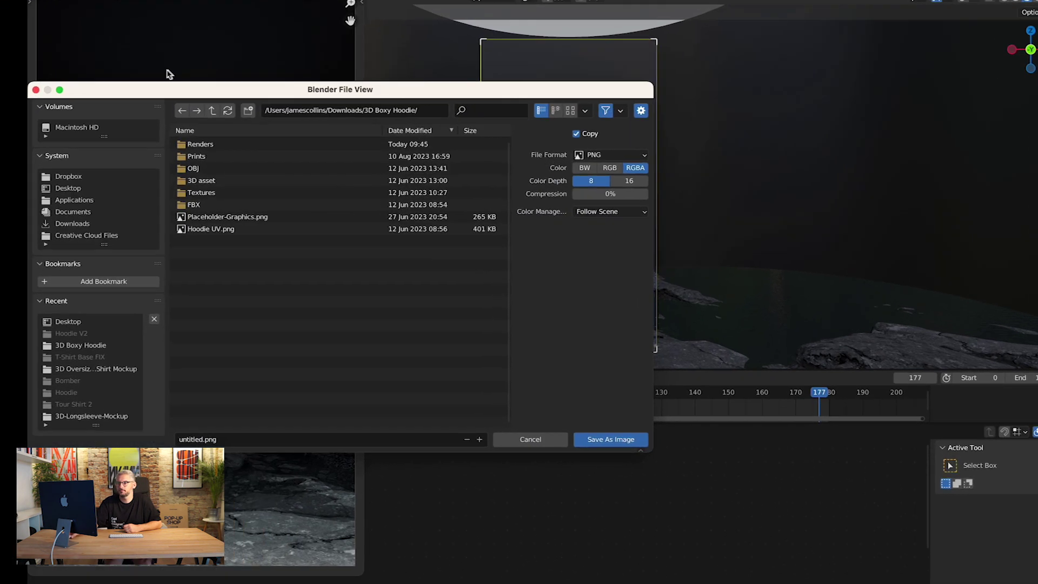
{"action": "left_click", "coordinate": [49, 196]}
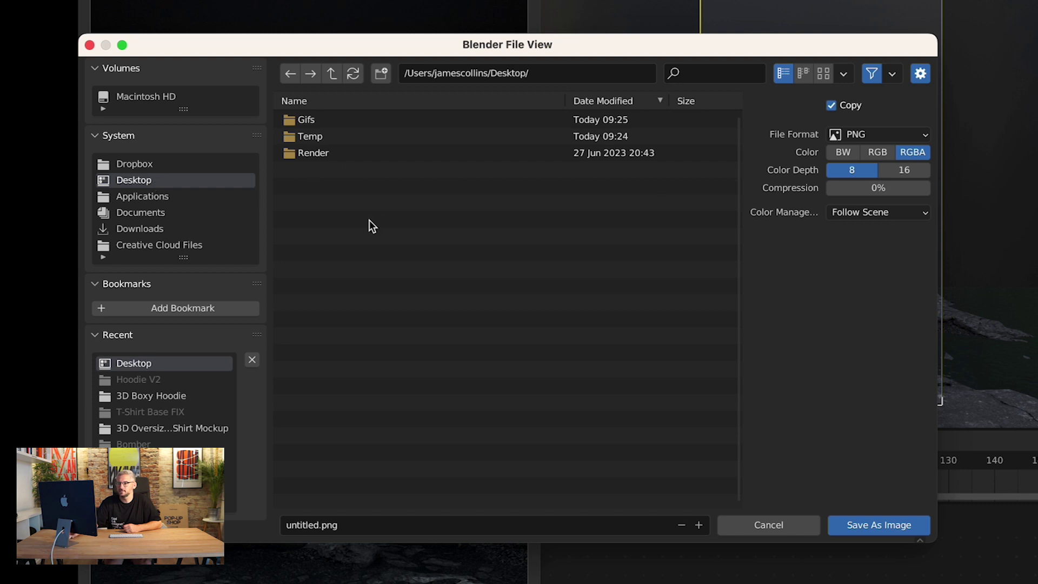
{"action": "left_click", "coordinate": [302, 525]}
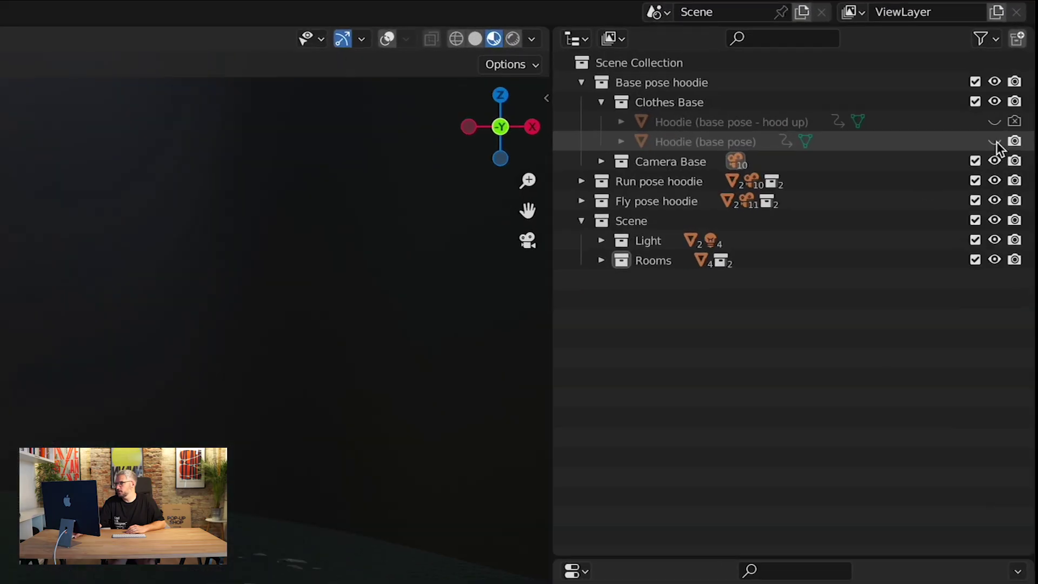
Unhide Hoodie (base pose) and expand Camera Base to list its cameras.
{"action": "left_click", "coordinate": [995, 141]}
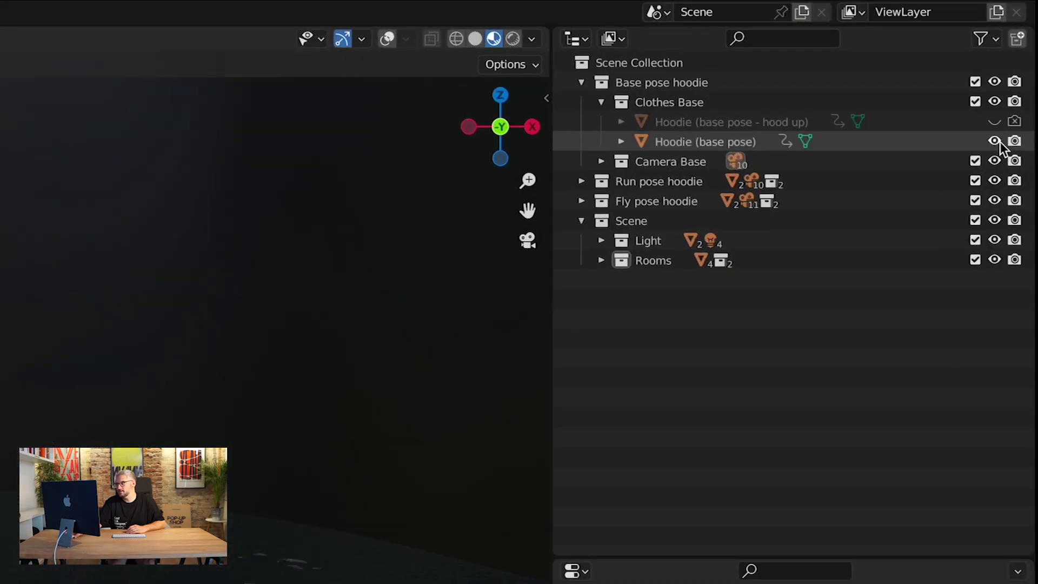
{"action": "left_click", "coordinate": [581, 221]}
{"action": "left_click", "coordinate": [602, 161]}
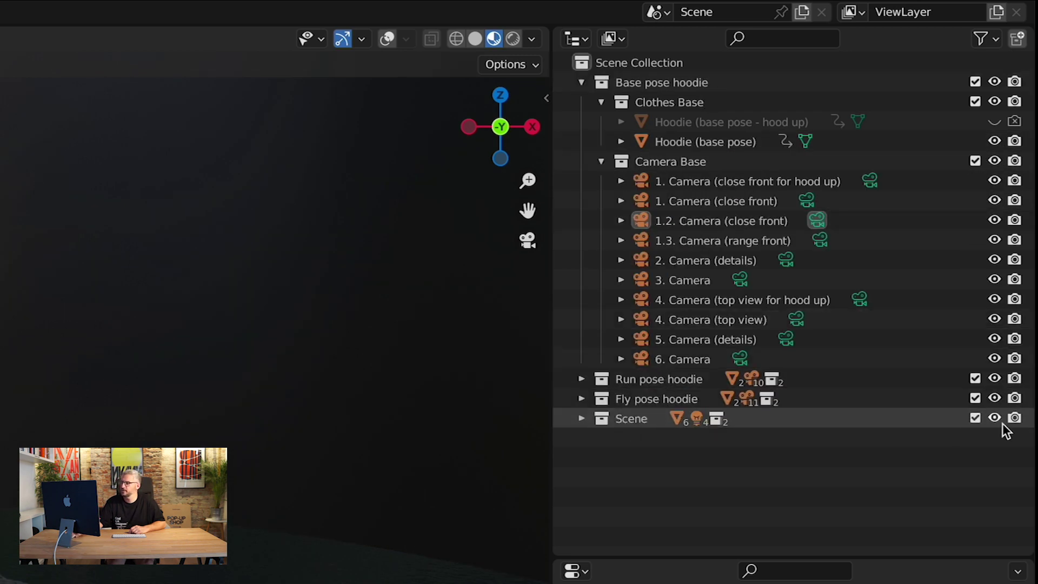
Exclude the Scene collection and its Rooms from the view layer.
{"action": "left_click", "coordinate": [975, 418]}
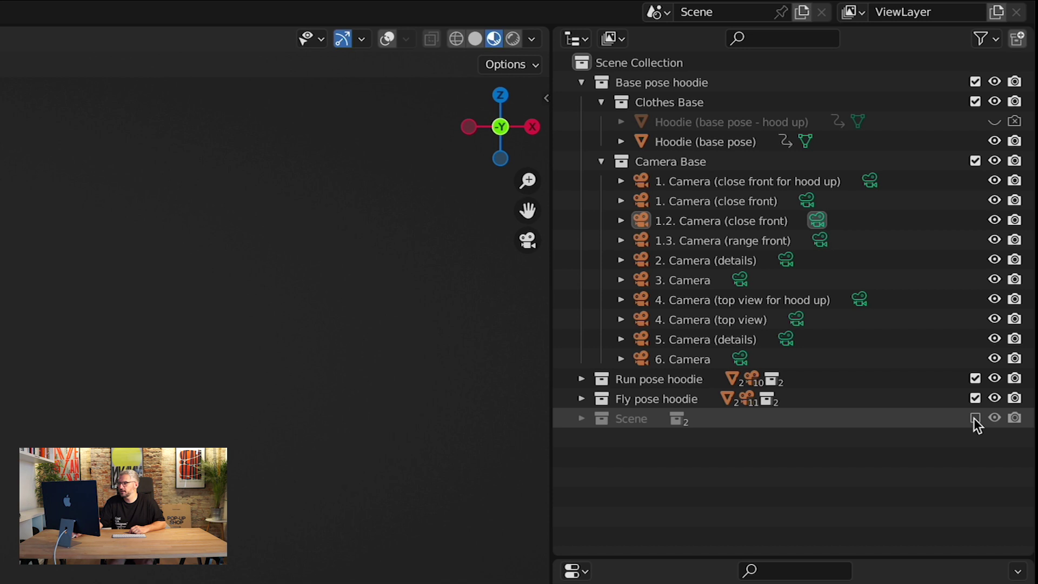
{"action": "left_click", "coordinate": [581, 419]}
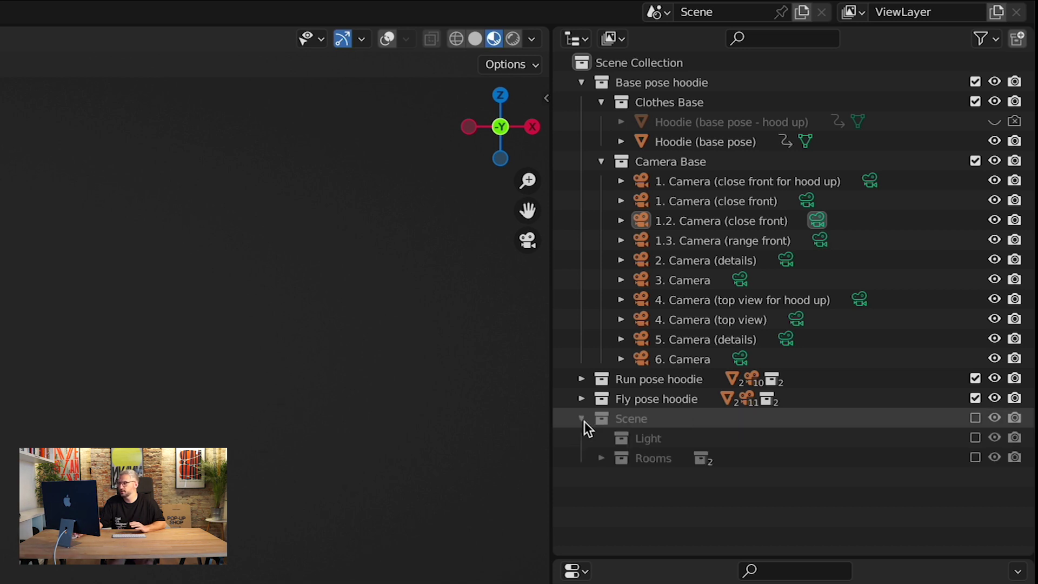
{"action": "left_click", "coordinate": [976, 418]}
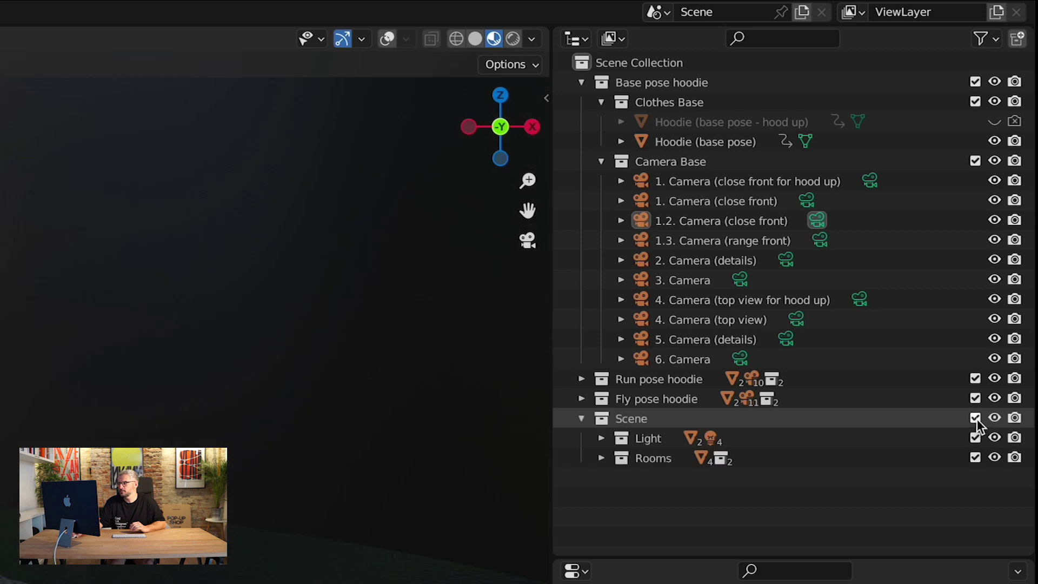
{"action": "left_click", "coordinate": [976, 458]}
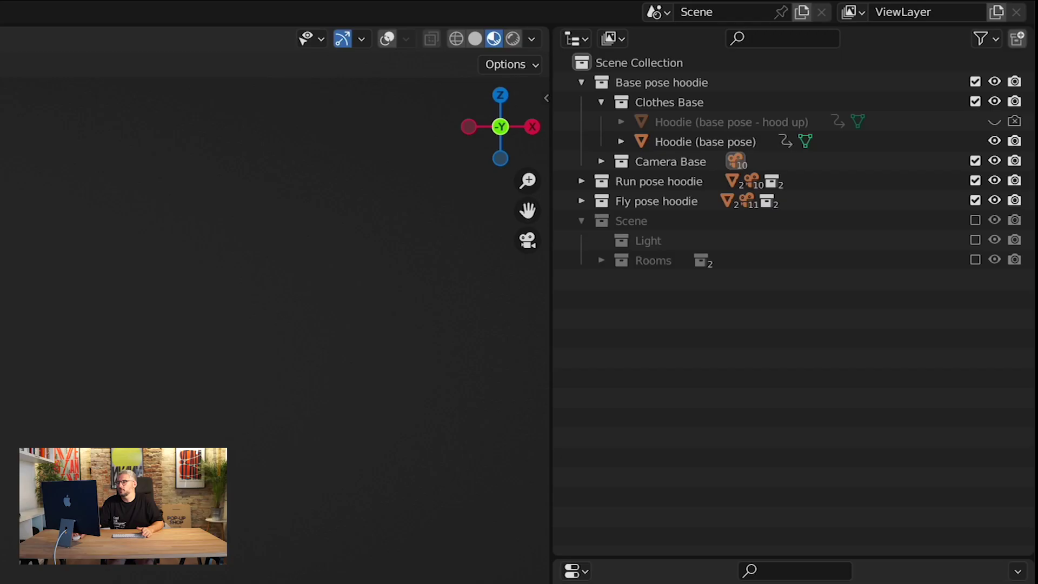
Check the Film > Transparent setting in Render Properties.
{"action": "scroll", "coordinate": [765, 540], "scroll_direction": "down", "scroll_amount": 10}
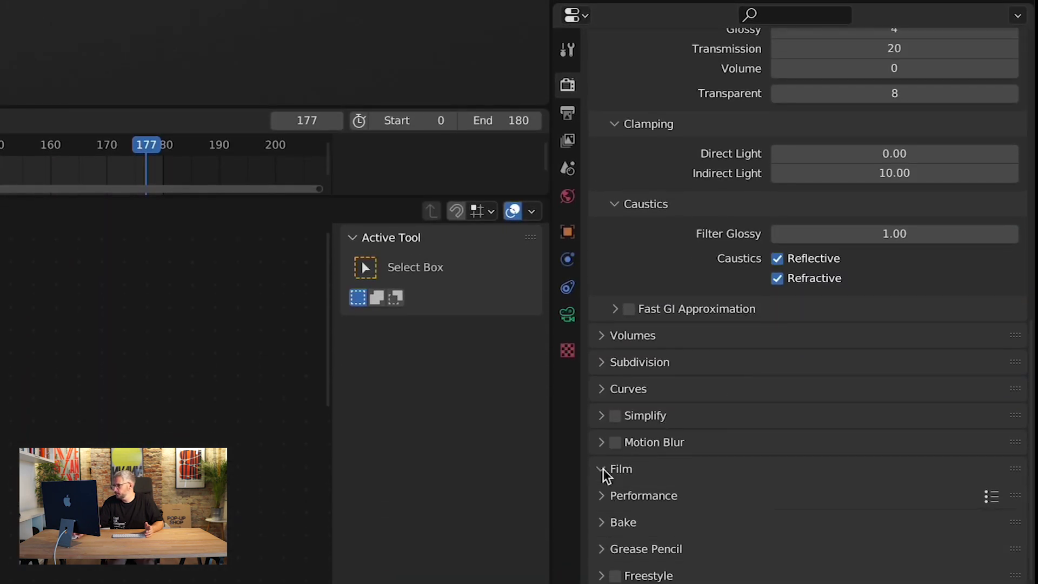
{"action": "left_click", "coordinate": [603, 469]}
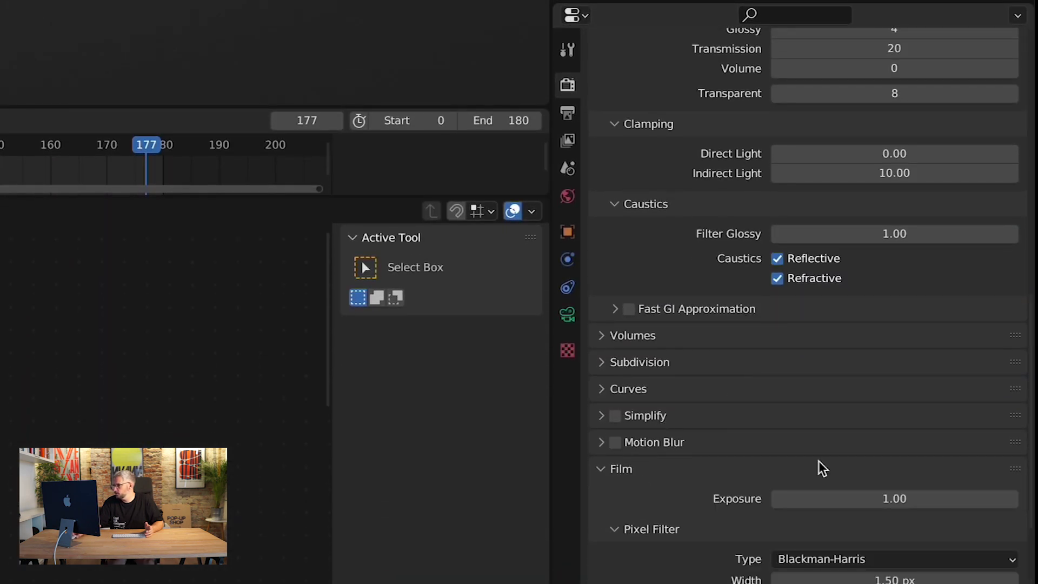
{"action": "scroll", "coordinate": [819, 461], "scroll_direction": "down", "scroll_amount": 5}
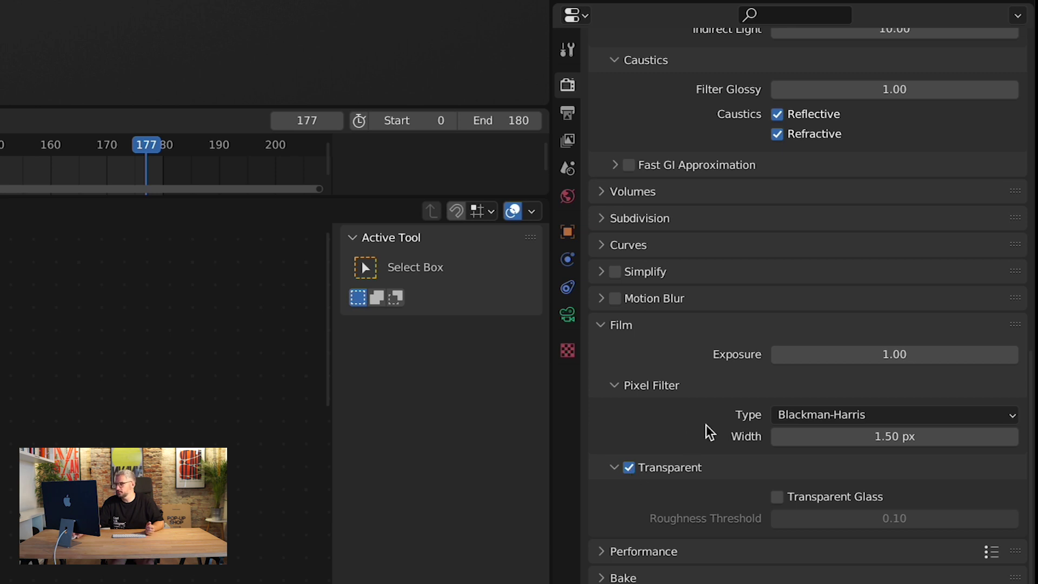
{"action": "scroll", "coordinate": [707, 430], "scroll_direction": "up", "scroll_amount": 15}
{"action": "scroll", "coordinate": [708, 432], "scroll_direction": "up", "scroll_amount": 3}
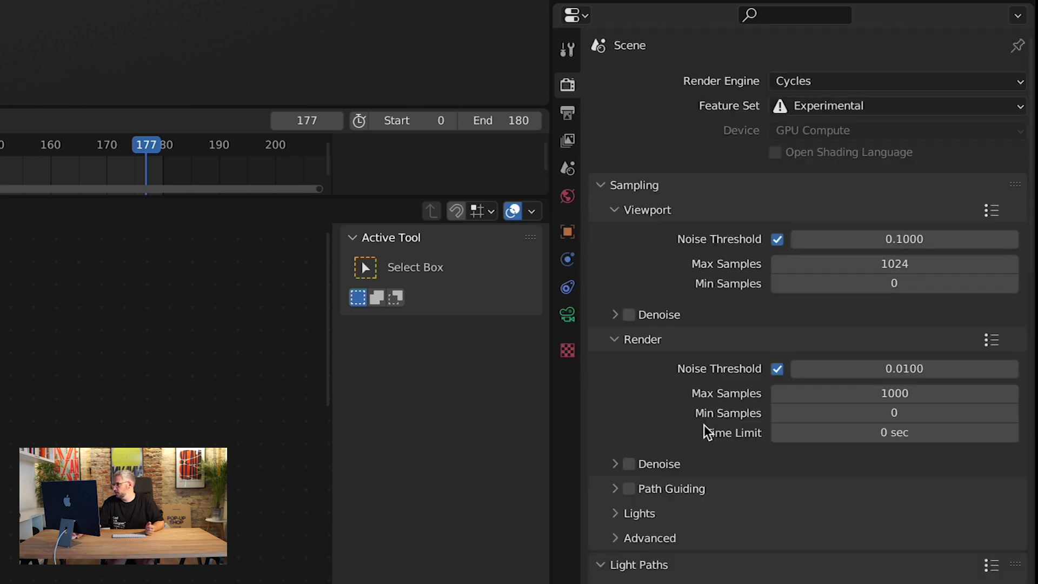
Change Resolution Y to 1080 for a square 1080 × 1080 px output.
{"action": "left_click", "coordinate": [568, 114]}
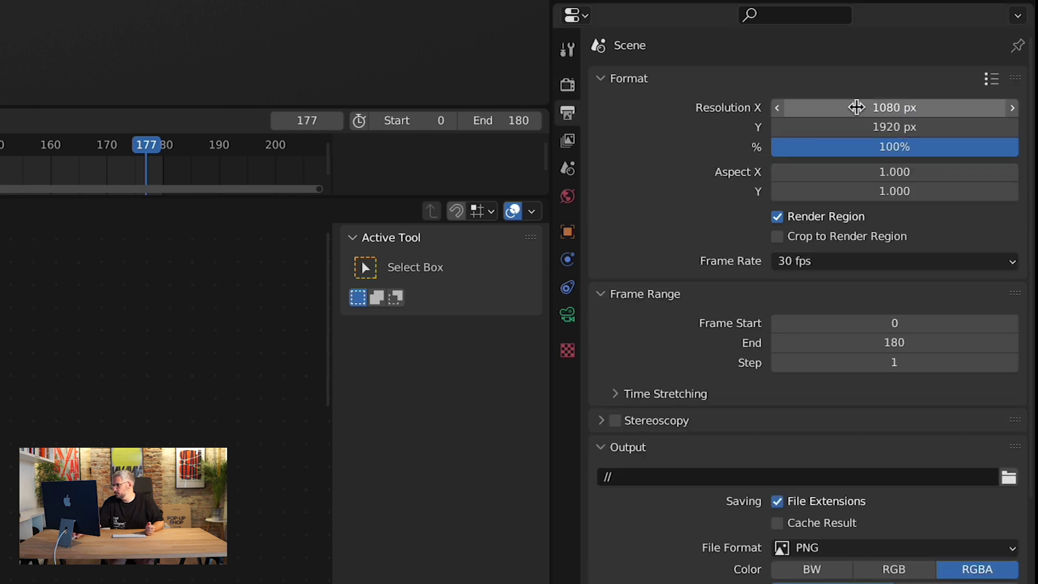
{"action": "left_click", "coordinate": [930, 128]}
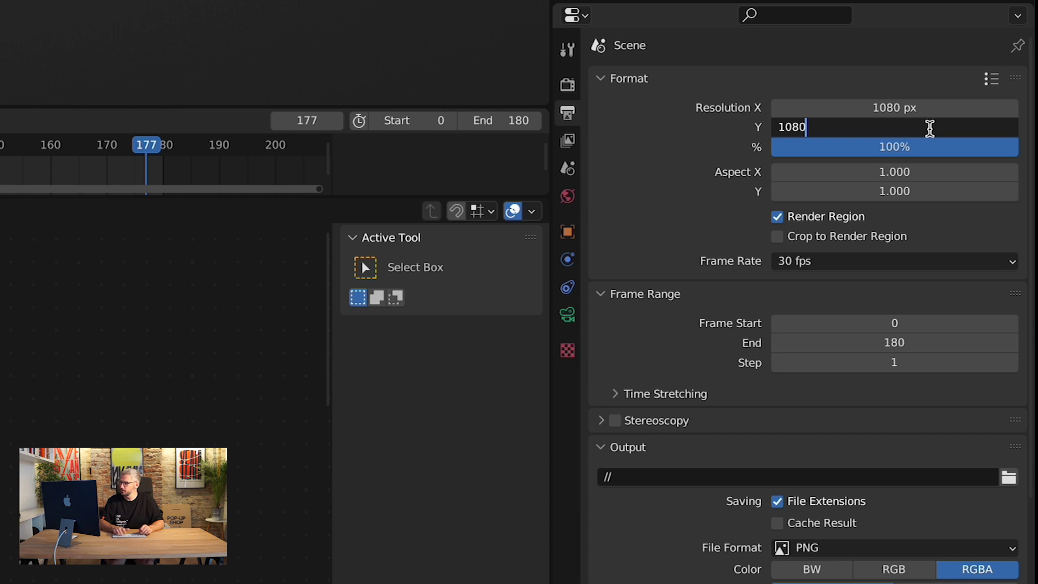
{"action": "type", "text": "1080"}
{"action": "key", "text": "Tab"}
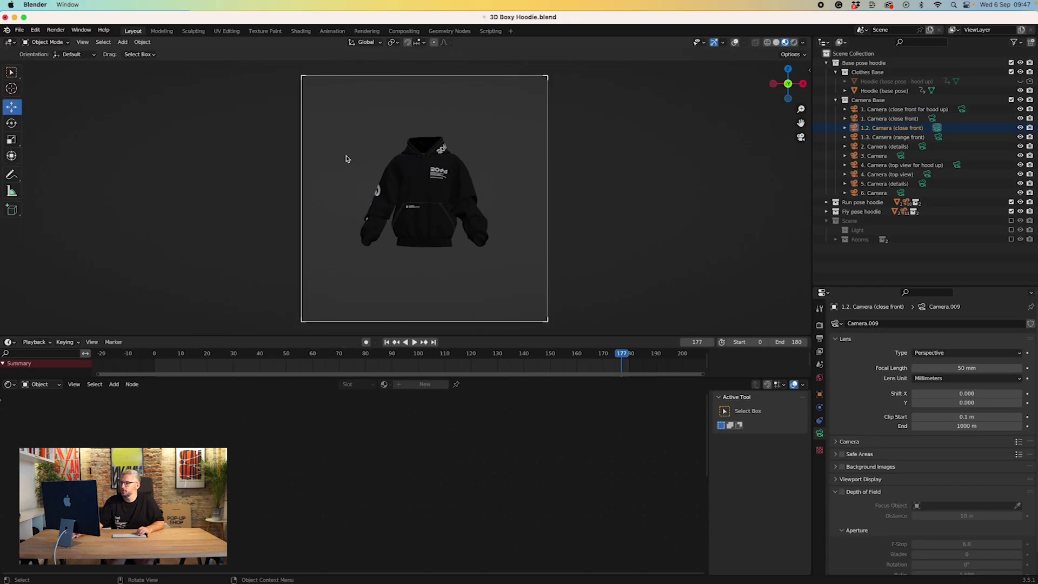
Zoom out to see the camera beside the hoodie and preview its square framing.
{"action": "middle_click_drag", "start_coordinate": [348, 158], "coordinate": [629, 177]}
{"action": "scroll", "coordinate": [630, 176], "scroll_direction": "down", "scroll_amount": 5}
{"action": "left_click_drag", "start_coordinate": [562, 193], "coordinate": [547, 193]}
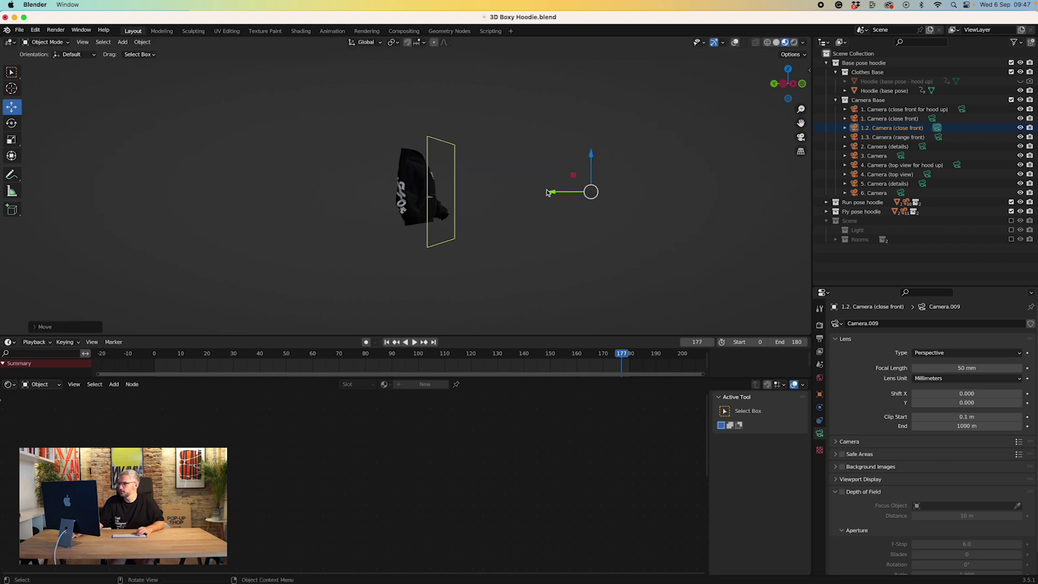
{"action": "left_click", "coordinate": [801, 138]}
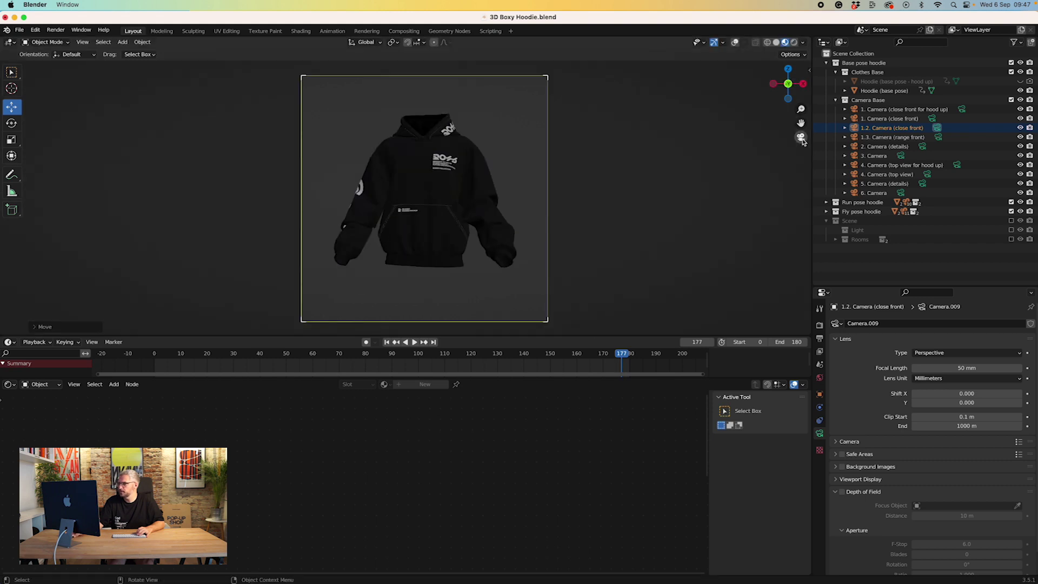
{"action": "left_click", "coordinate": [802, 138]}
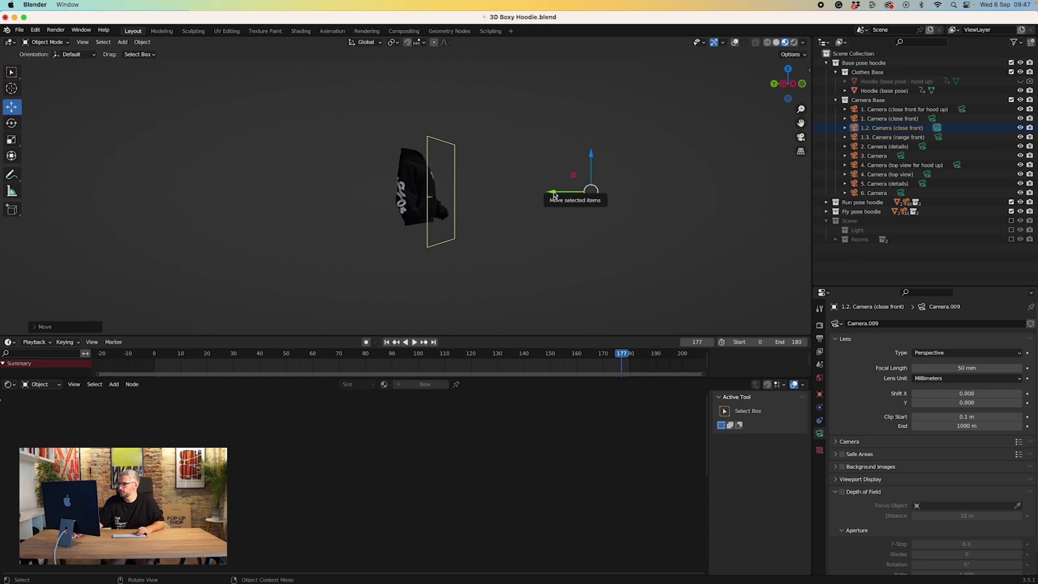
Rewind and play the hoodie rotation through the camera, then bring back the output settings.
{"action": "left_click", "coordinate": [801, 137]}
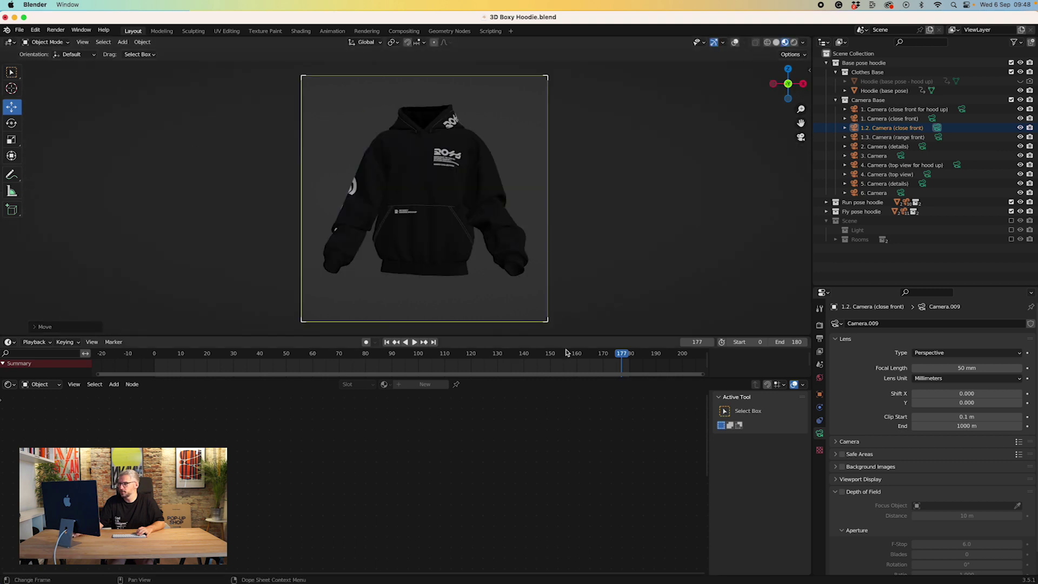
{"action": "left_click_drag", "start_coordinate": [625, 354], "coordinate": [348, 355]}
{"action": "key", "text": "space"}
{"action": "key", "text": "space"}
{"action": "left_click", "coordinate": [819, 339]}
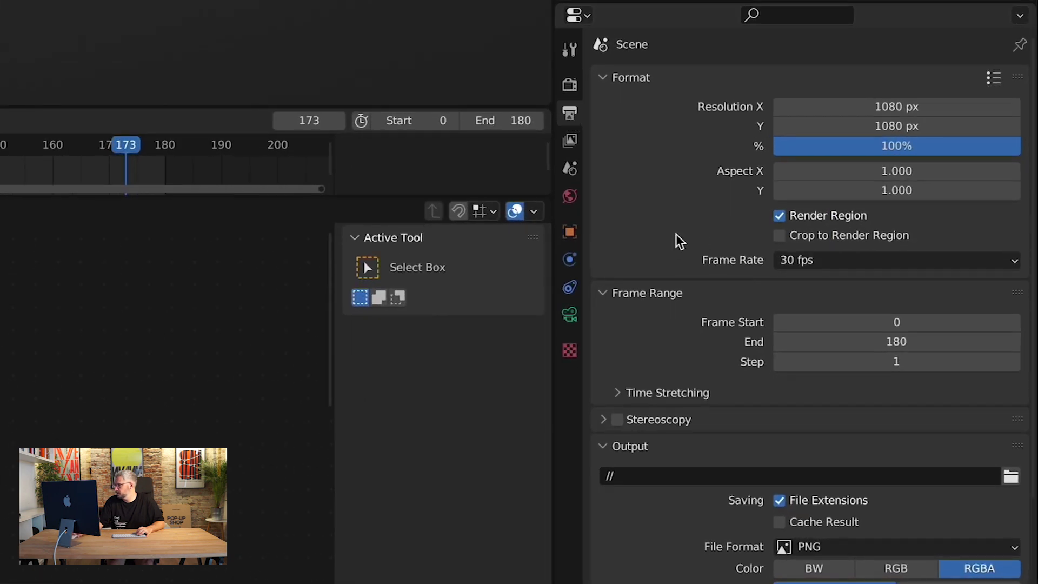
{"action": "scroll", "coordinate": [677, 238], "scroll_direction": "down", "scroll_amount": 5}
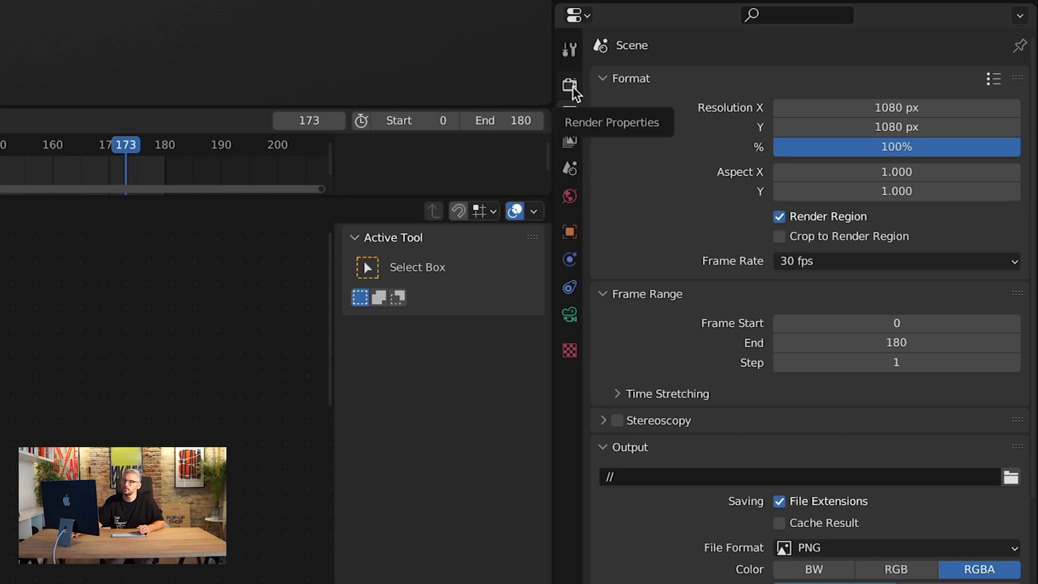
Tick Denoise under Sampling > Render and enter 350 as Max Samples.
{"action": "left_click", "coordinate": [571, 86]}
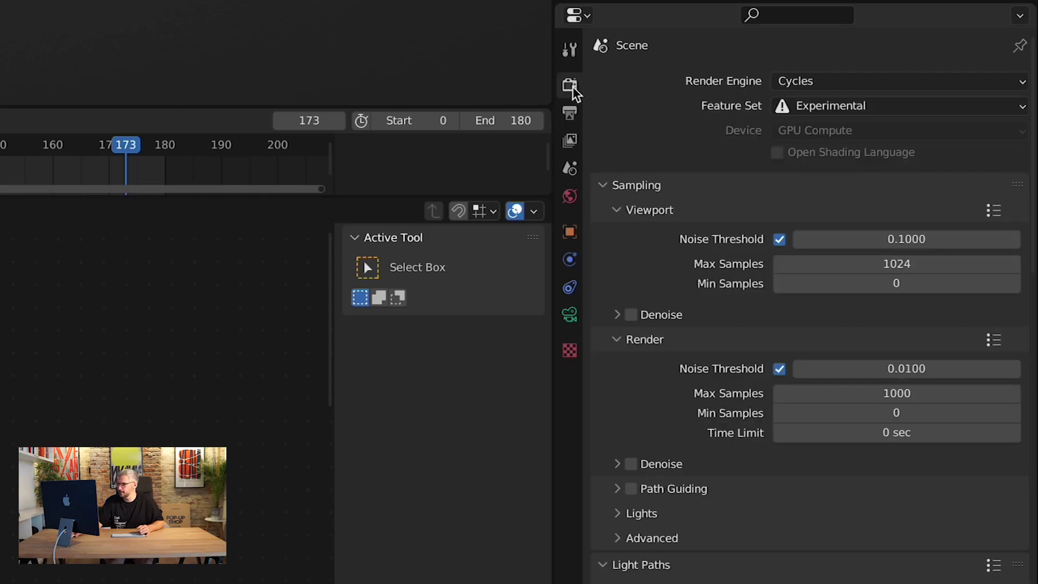
{"action": "scroll", "coordinate": [632, 281], "scroll_direction": "down", "scroll_amount": 3}
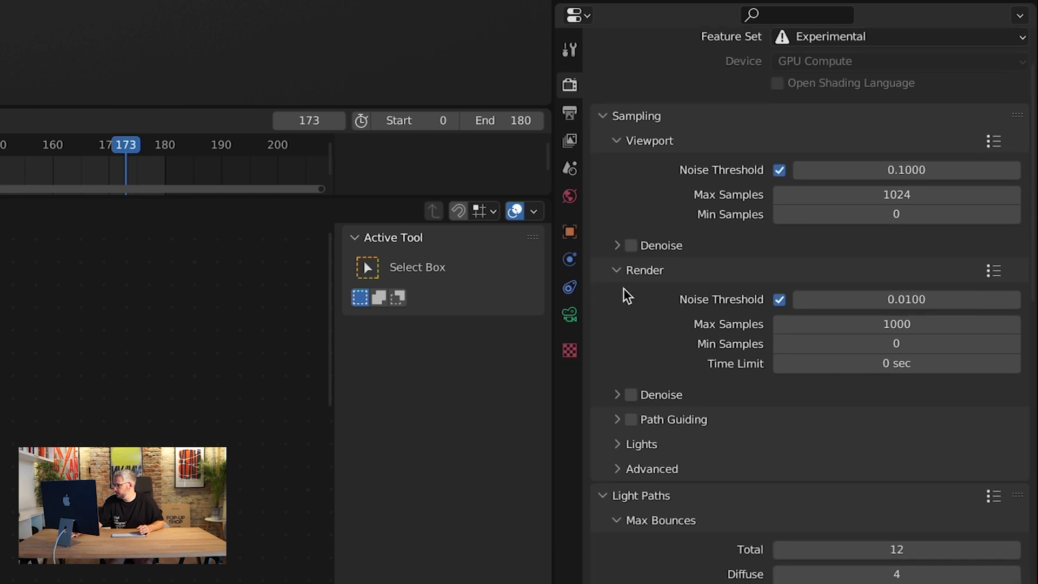
{"action": "scroll", "coordinate": [899, 382], "scroll_direction": "down", "scroll_amount": 2}
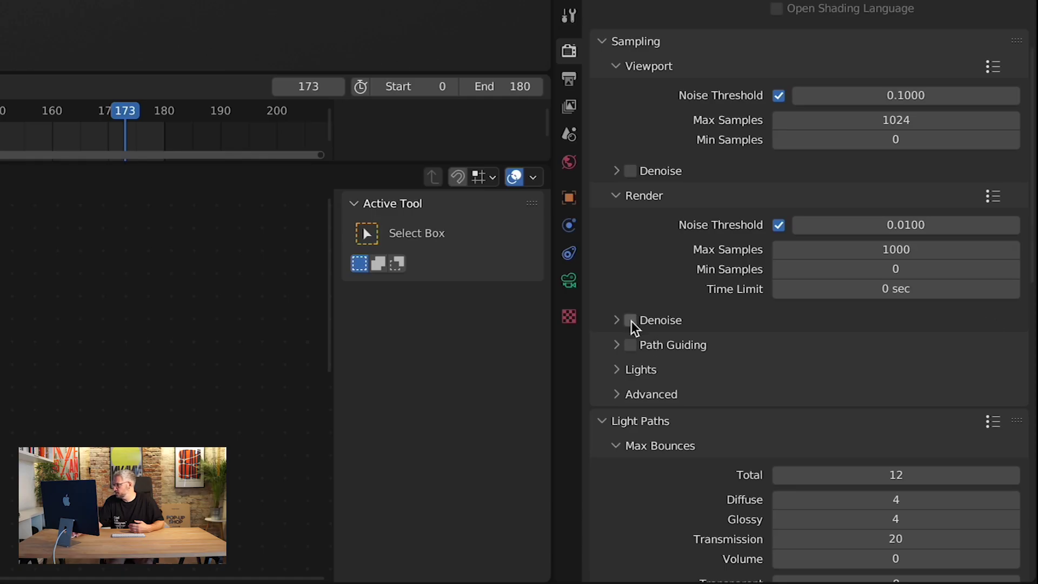
{"action": "left_click", "coordinate": [630, 320]}
{"action": "left_click", "coordinate": [949, 249]}
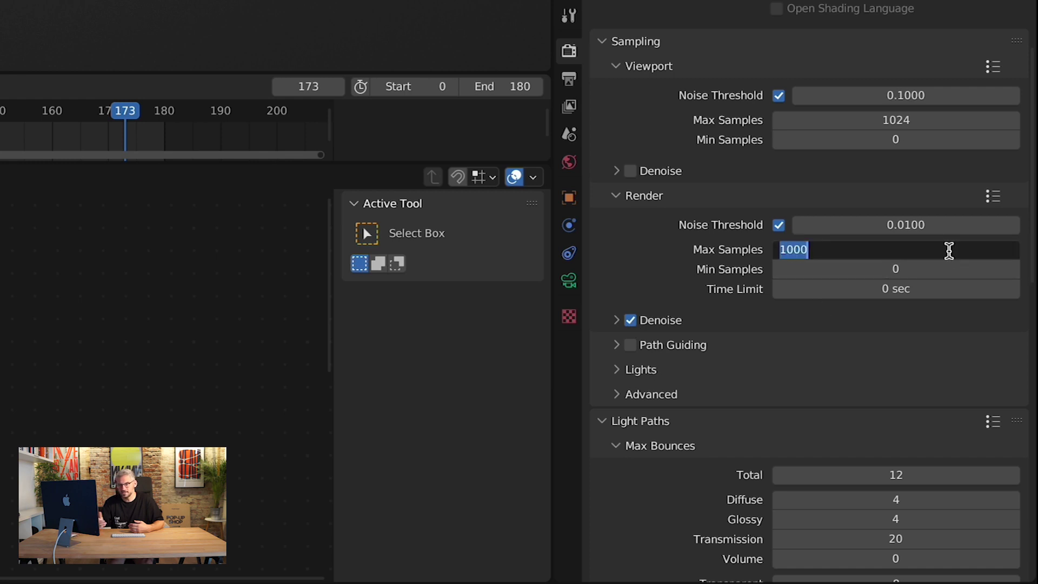
{"action": "type", "text": "350"}
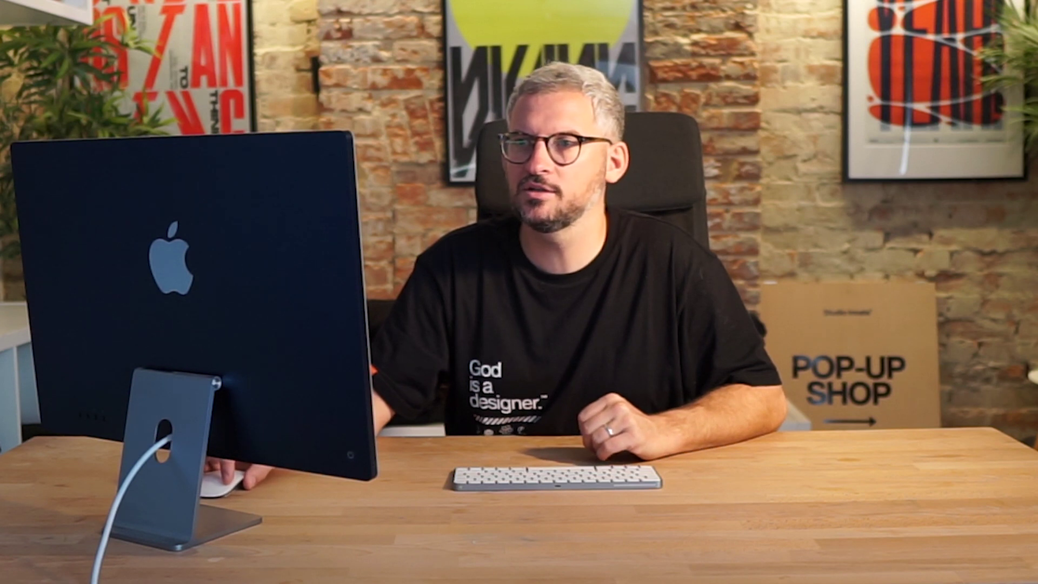
Run Render Animation to output every hoodie frame as numbered PNGs.
{"action": "left_click", "coordinate": [115, 60]}
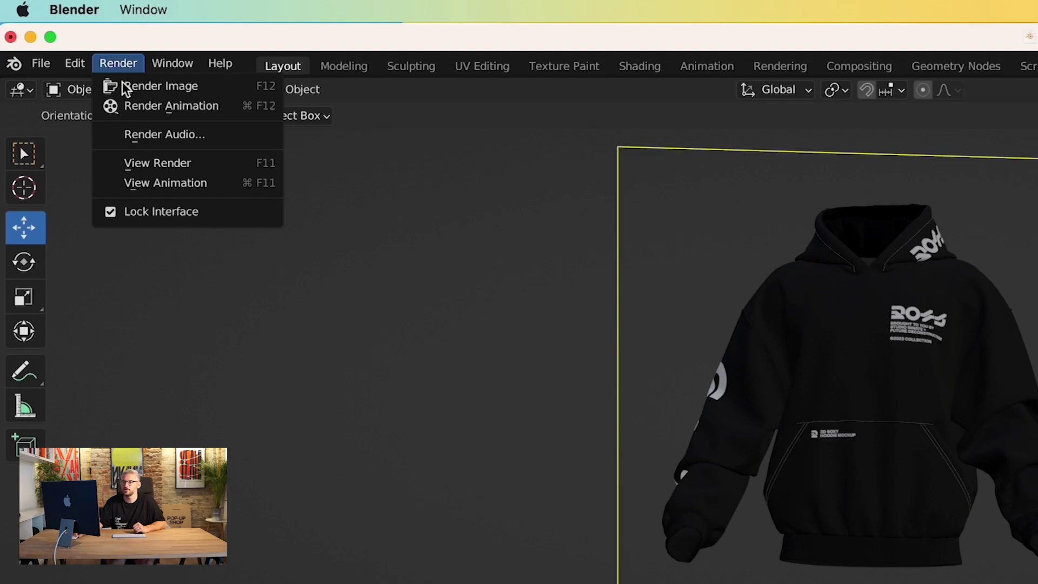
{"action": "left_click", "coordinate": [136, 106]}
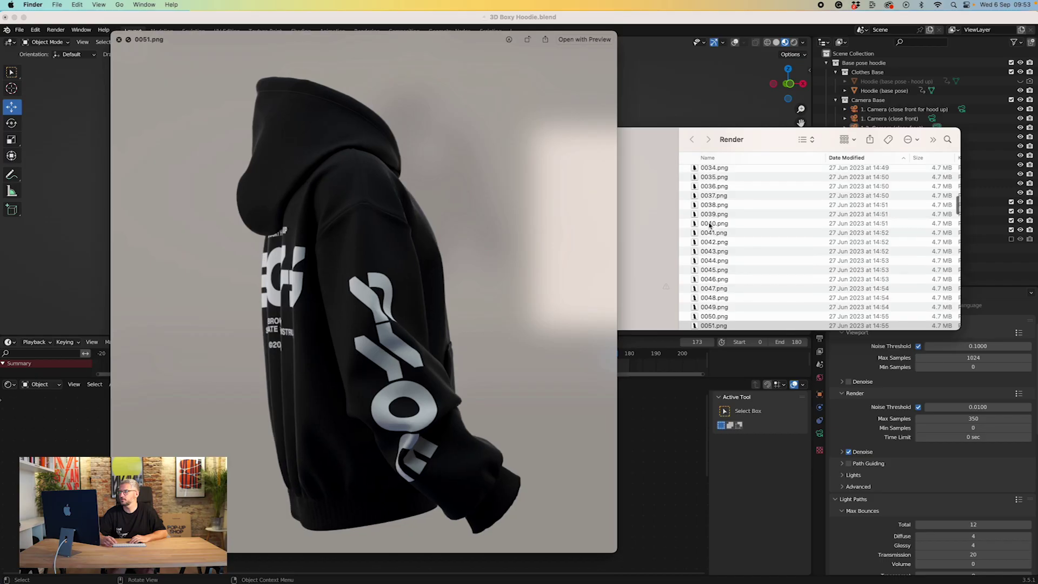
Step through the rendered PNG frames in Quick Look up to 0077.png.
{"action": "key", "text": "Down"}
{"action": "key", "text": "Down"}
{"action": "key", "text": "Down"}
{"action": "key", "text": "Down"}
{"action": "key", "text": "Down"}
{"action": "key", "text": "Down"}
{"action": "key", "text": "Down"}
{"action": "key", "text": "Down"}
{"action": "key", "text": "Down"}
{"action": "key", "text": "Down"}
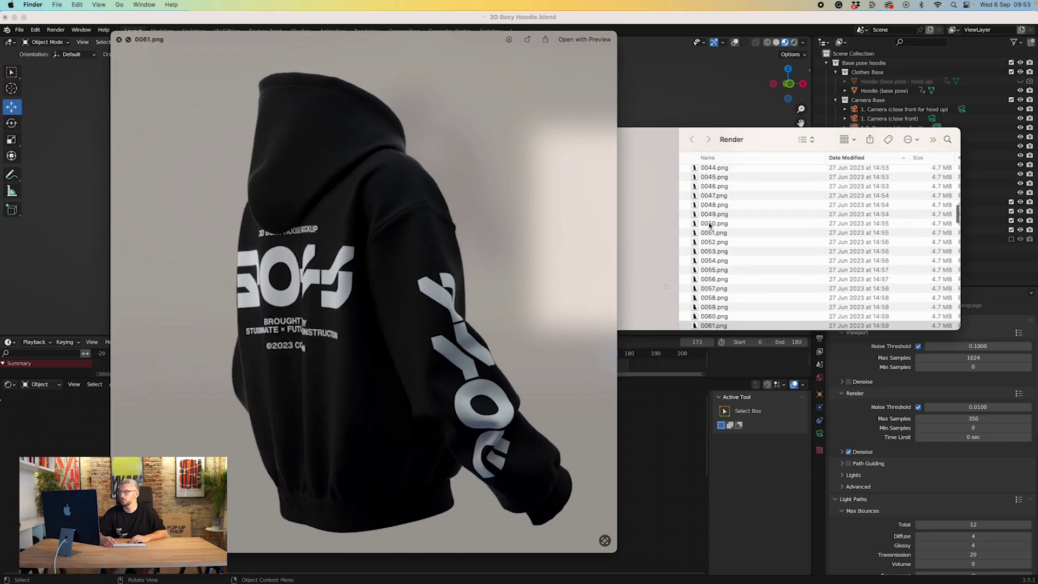
{"action": "key", "text": "Down"}
{"action": "key", "text": "Down"}
{"action": "key", "text": "Down"}
{"action": "key", "text": "Down"}
{"action": "key", "text": "Down"}
{"action": "key", "text": "Down"}
{"action": "key", "text": "Down"}
{"action": "key", "text": "Down"}
{"action": "key", "text": "Down"}
{"action": "key", "text": "Down"}
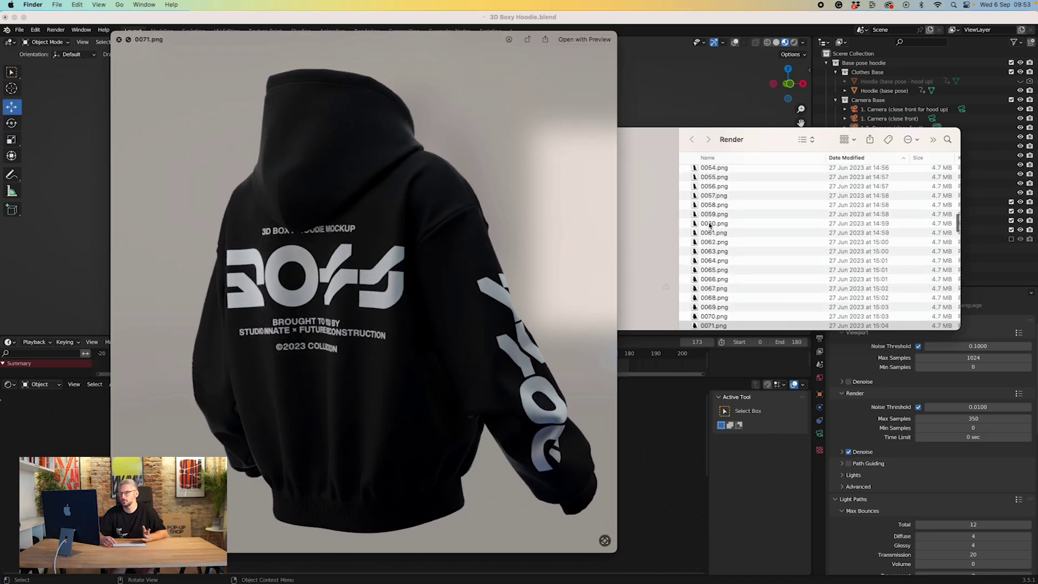
{"action": "key", "text": "Down"}
{"action": "key", "text": "Down"}
{"action": "key", "text": "Down"}
{"action": "key", "text": "Down"}
{"action": "key", "text": "Down"}
{"action": "key", "text": "Down"}
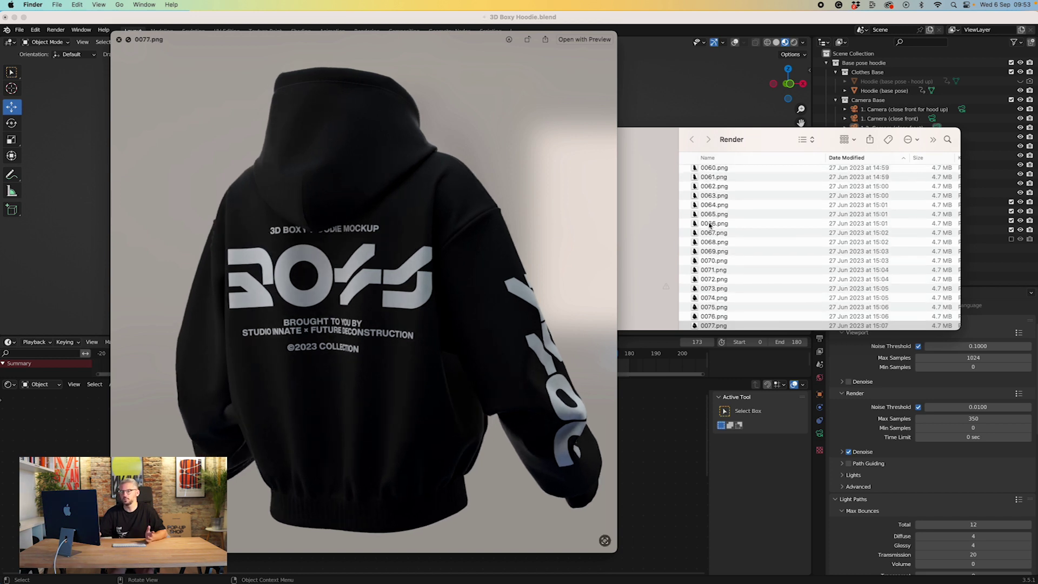
Close the frame preview and launch Premiere Pro from the Dock.
{"action": "key", "text": "space"}
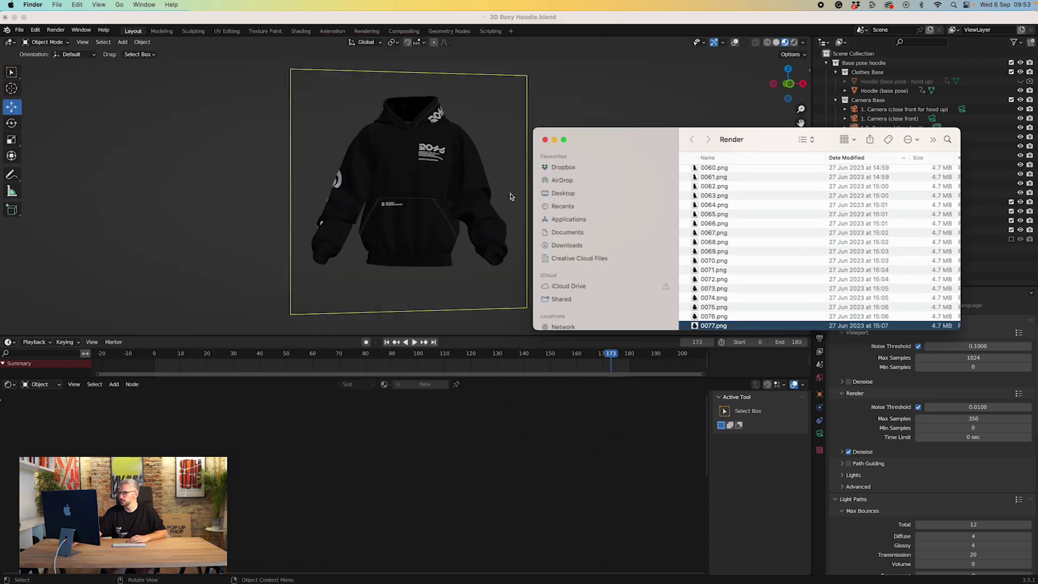
{"action": "mouse_move", "coordinate": [392, 580]}
{"action": "left_click", "coordinate": [409, 566]}
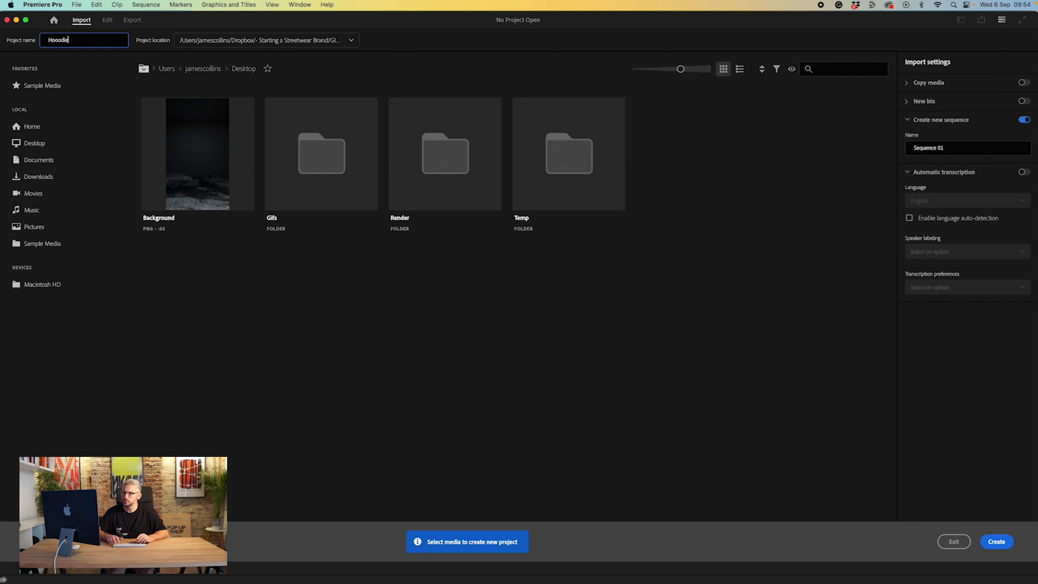
Create a new project named Hoodie-BG, saved on the Desktop.
{"action": "type", "text": "-BG"}
{"action": "left_click", "coordinate": [340, 44]}
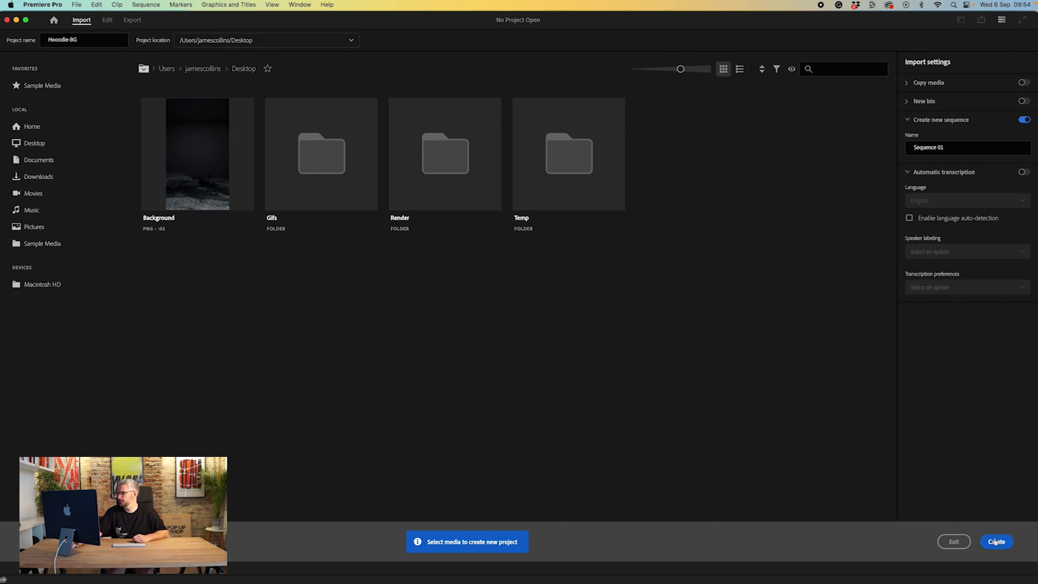
{"action": "left_click", "coordinate": [995, 542]}
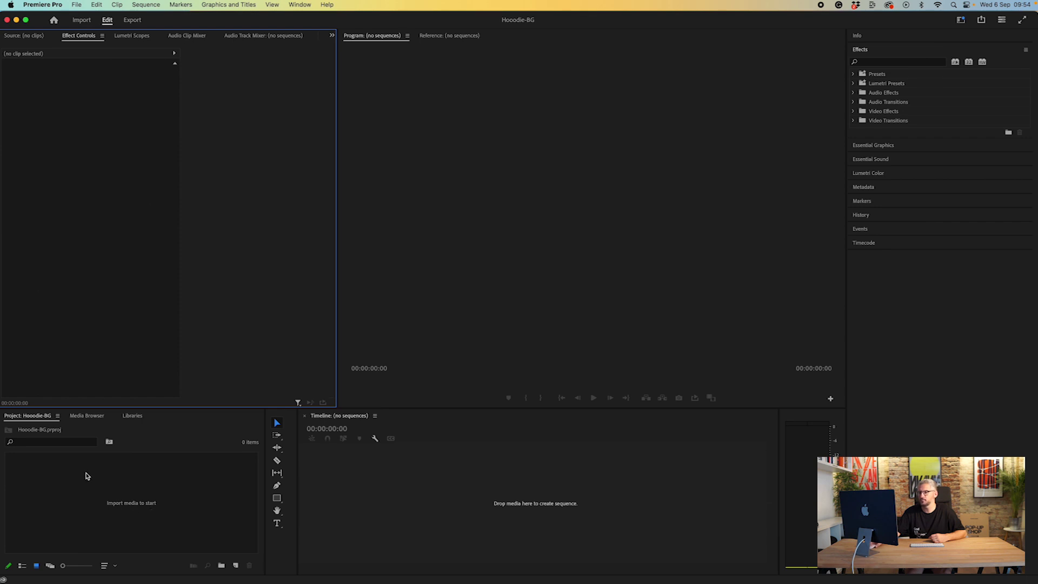
Add a new sequence, Sequence 01, from the ARRI 1080p 24 preset.
{"action": "right_click", "coordinate": [86, 475]}
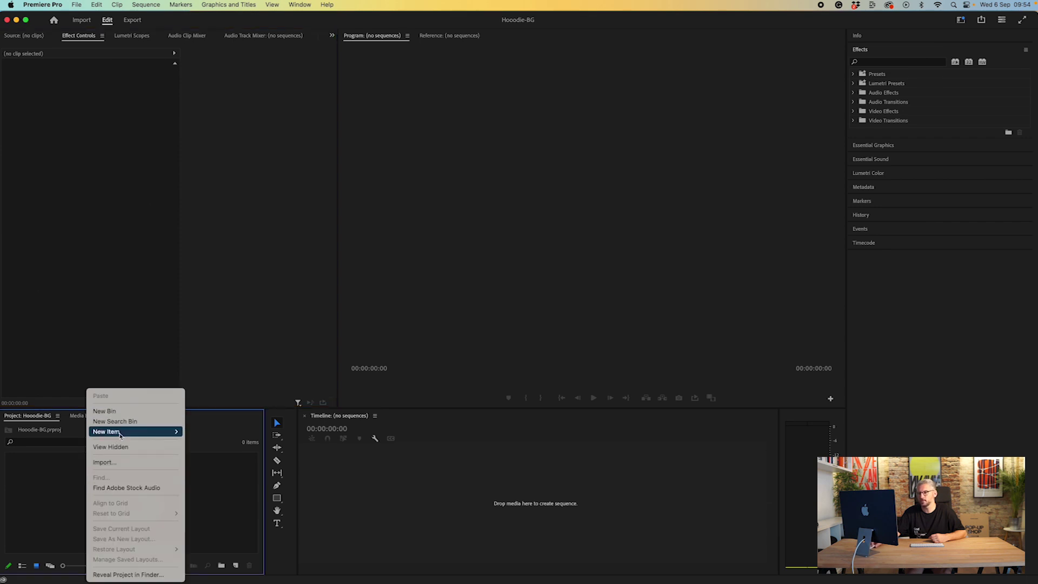
{"action": "mouse_move", "coordinate": [120, 436]}
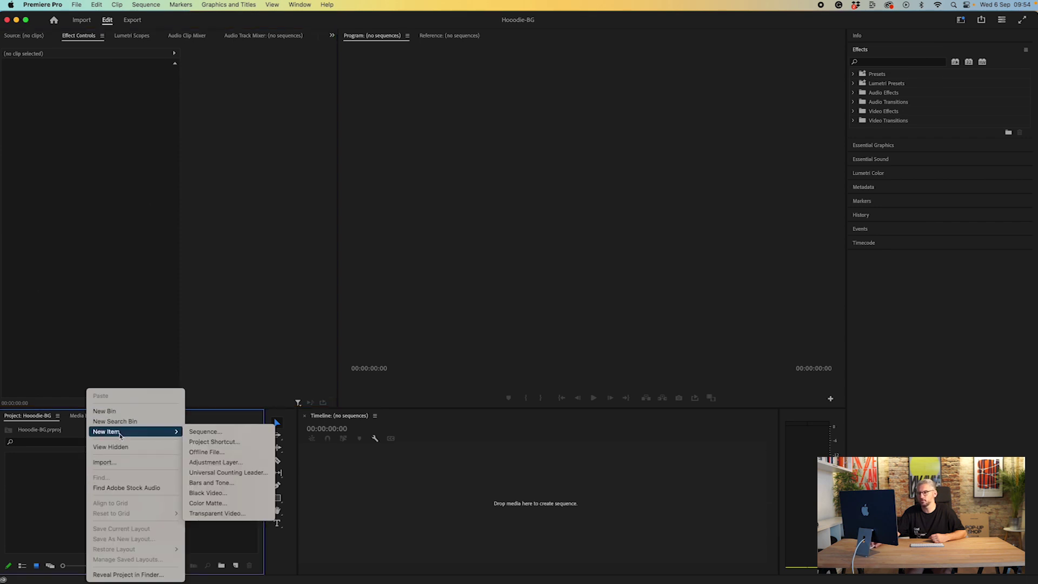
{"action": "left_click", "coordinate": [228, 432]}
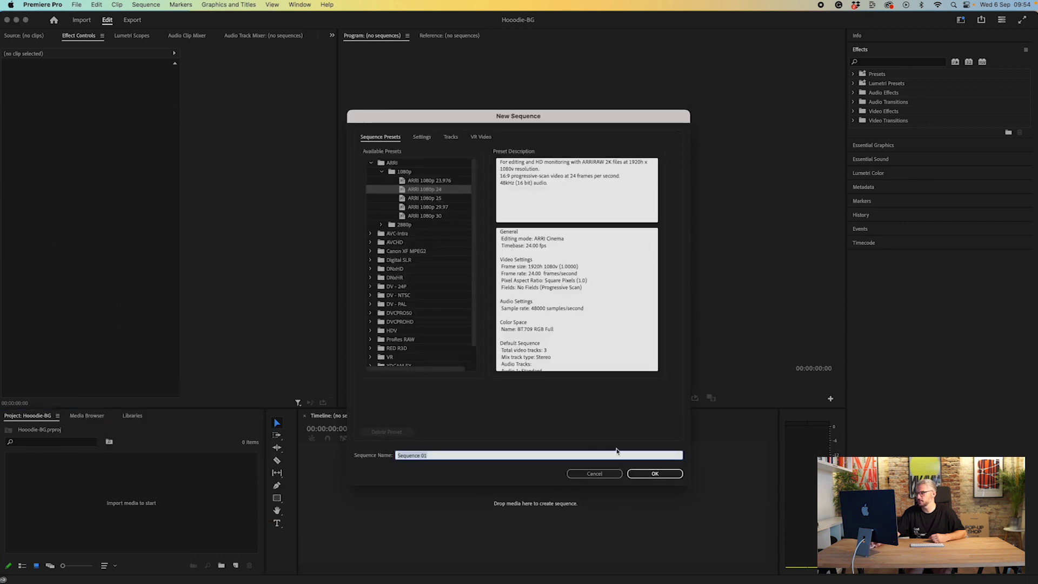
{"action": "left_click", "coordinate": [655, 473]}
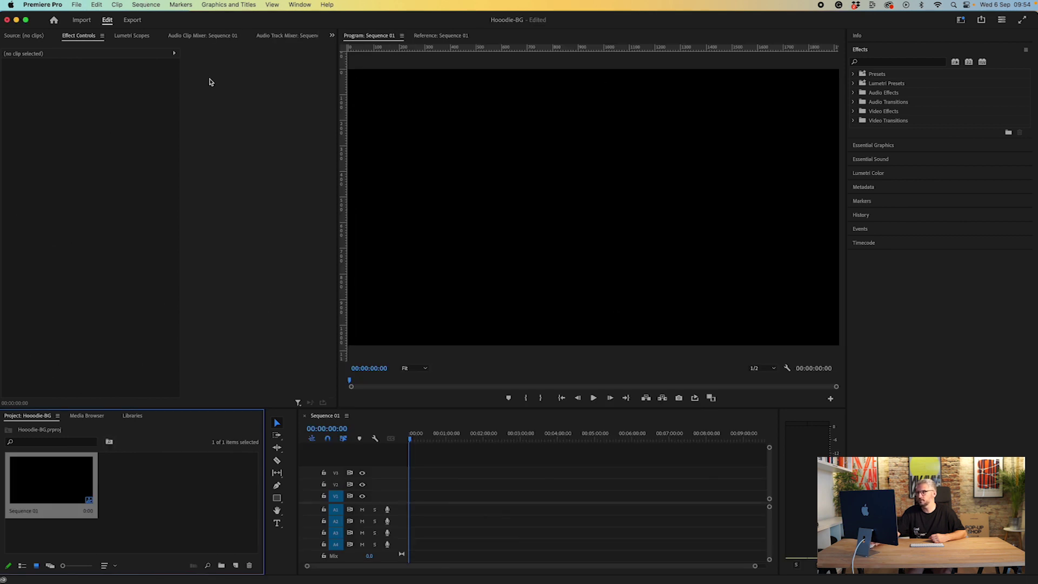
Set Sequence 01's frame size to 1080 wide by 1920 tall in Sequence Settings.
{"action": "left_click", "coordinate": [146, 5]}
{"action": "left_click", "coordinate": [150, 24]}
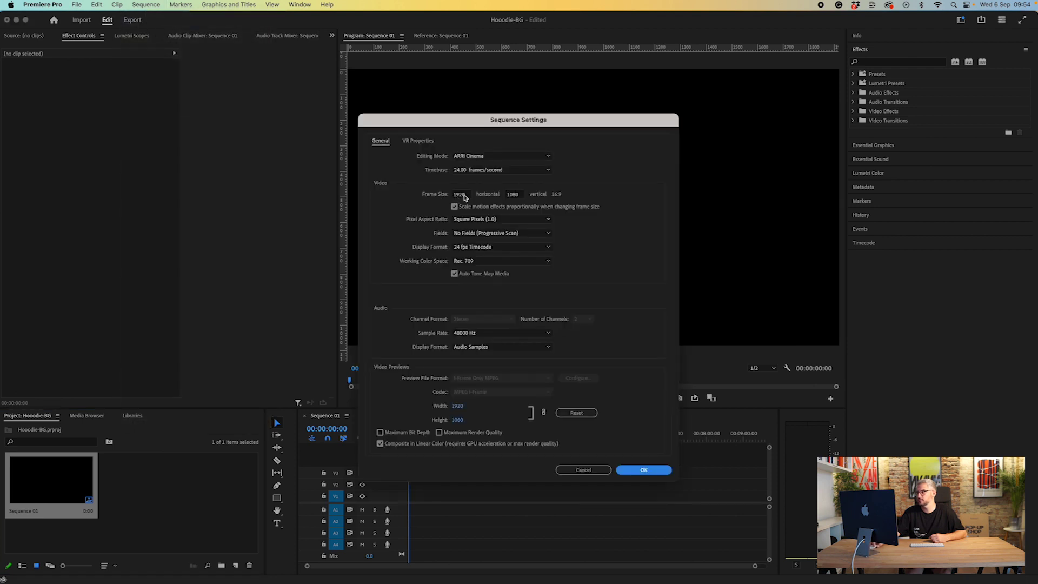
{"action": "left_click", "coordinate": [465, 195]}
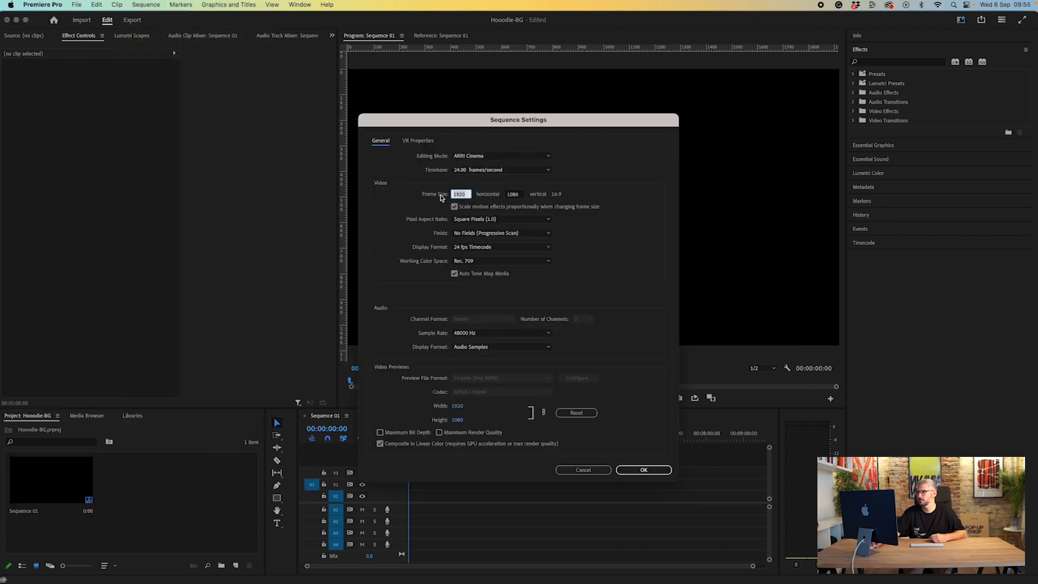
{"action": "type", "text": "1080"}
{"action": "key", "text": "Tab"}
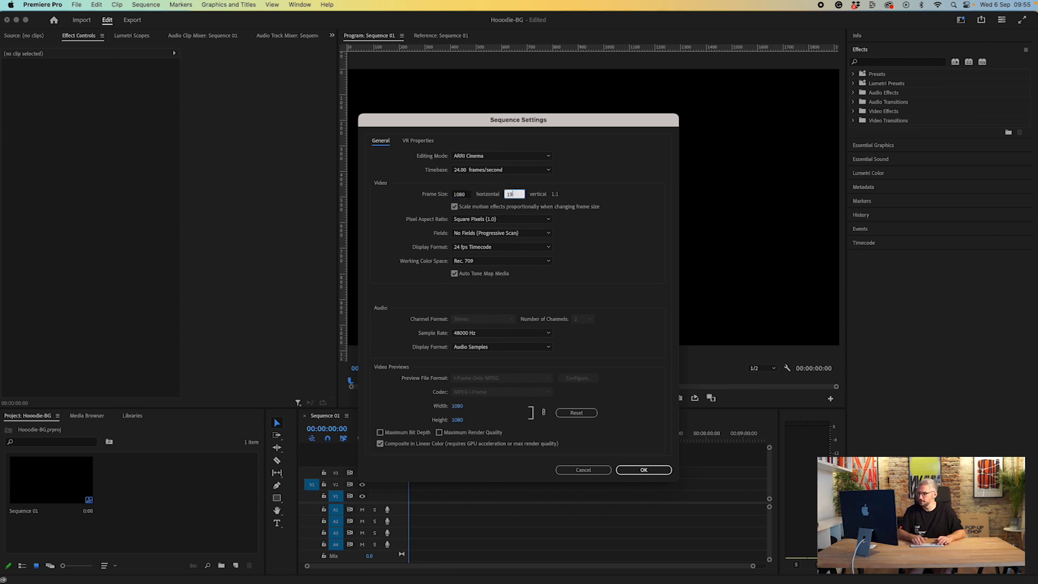
{"action": "left_click", "coordinate": [644, 470]}
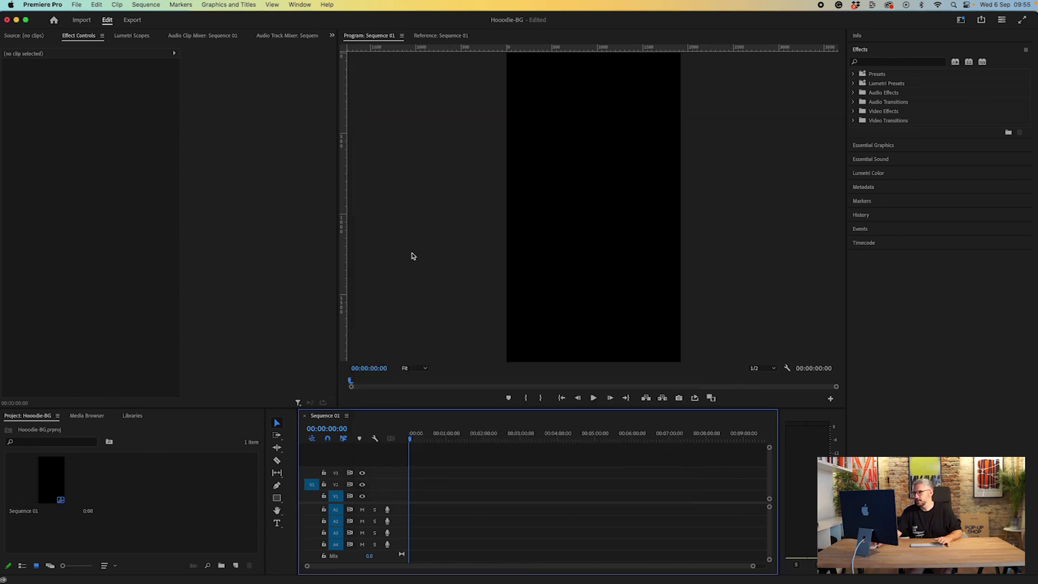
{"action": "key", "text": "F11"}
Place Background.png on video track V1 and extend it to about 18 seconds.
{"action": "left_click_drag", "start_coordinate": [993, 207], "coordinate": [413, 494]}
{"action": "left_click_drag", "start_coordinate": [752, 566], "coordinate": [390, 566]}
{"action": "left_click_drag", "start_coordinate": [472, 494], "coordinate": [649, 494]}
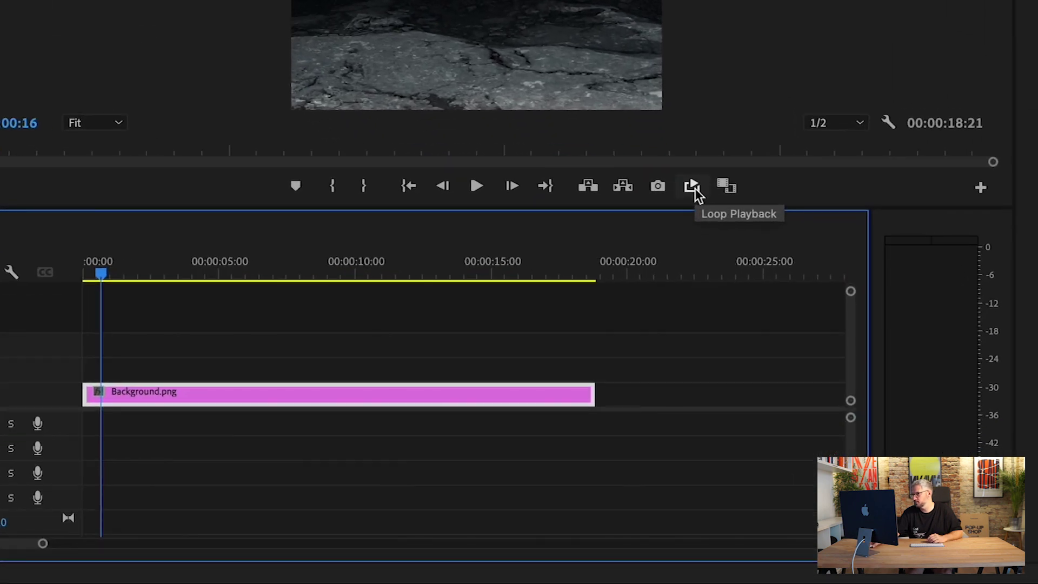
Add a Loop Playback button to the monitor controls and switch looping on.
{"action": "left_click", "coordinate": [980, 189]}
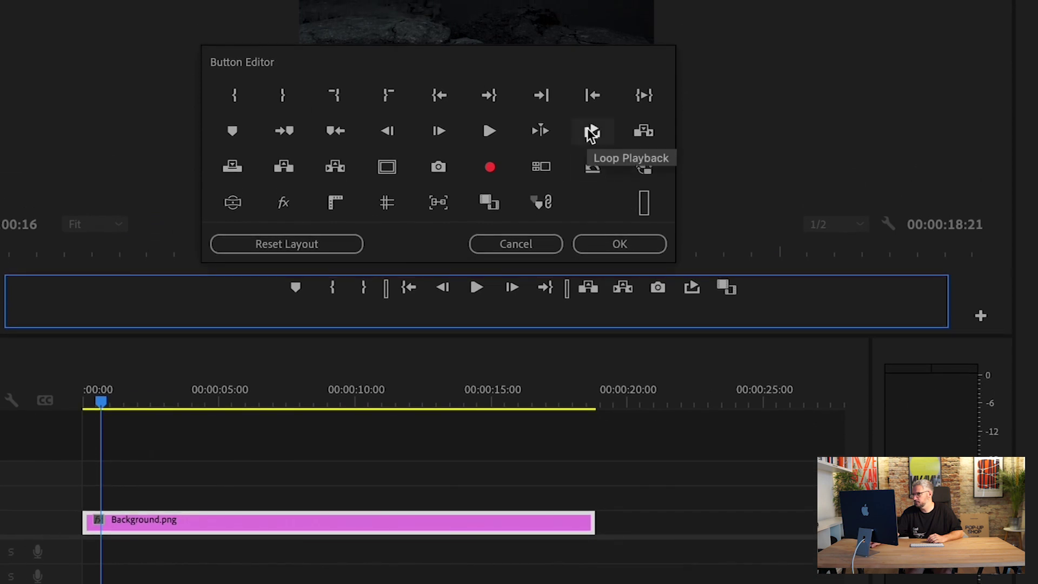
{"action": "left_click", "coordinate": [613, 245]}
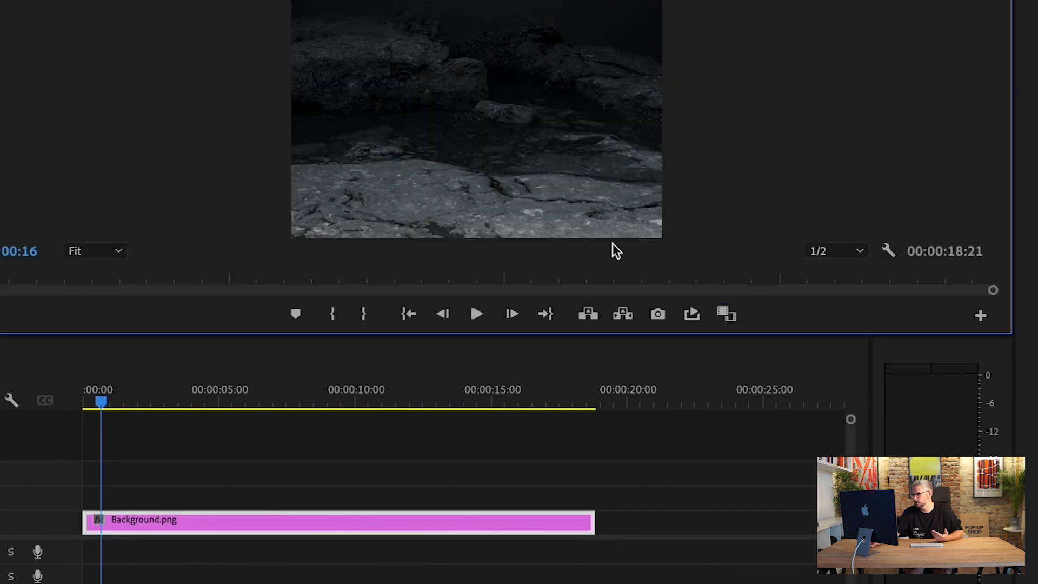
{"action": "left_click", "coordinate": [693, 314]}
Trim the background clip to about five seconds (00:00:05:03) and play it back.
{"action": "left_click_drag", "start_coordinate": [592, 522], "coordinate": [216, 527]}
{"action": "key", "text": "space"}
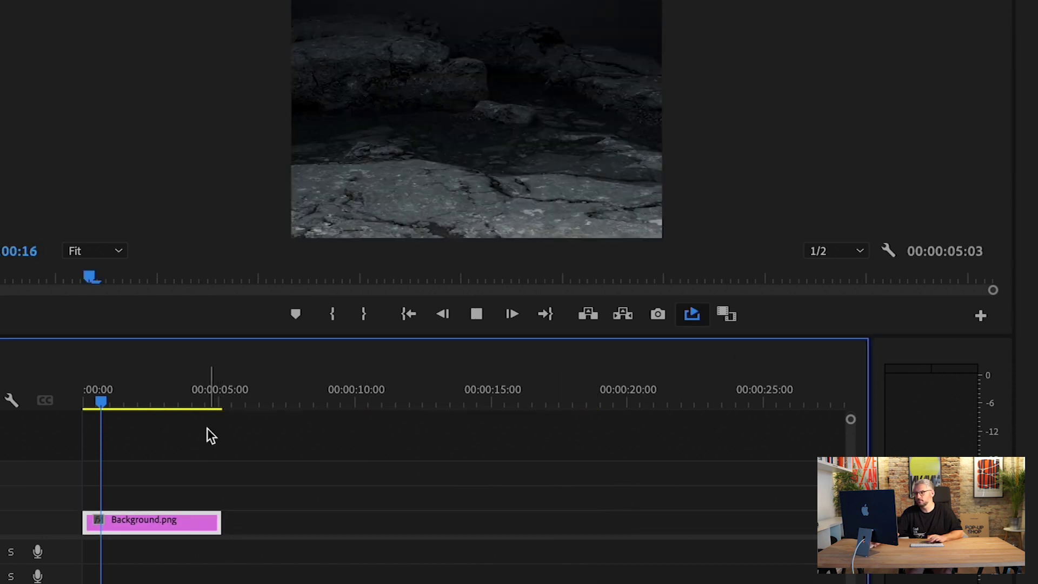
{"action": "left_click_drag", "start_coordinate": [122, 403], "coordinate": [212, 409]}
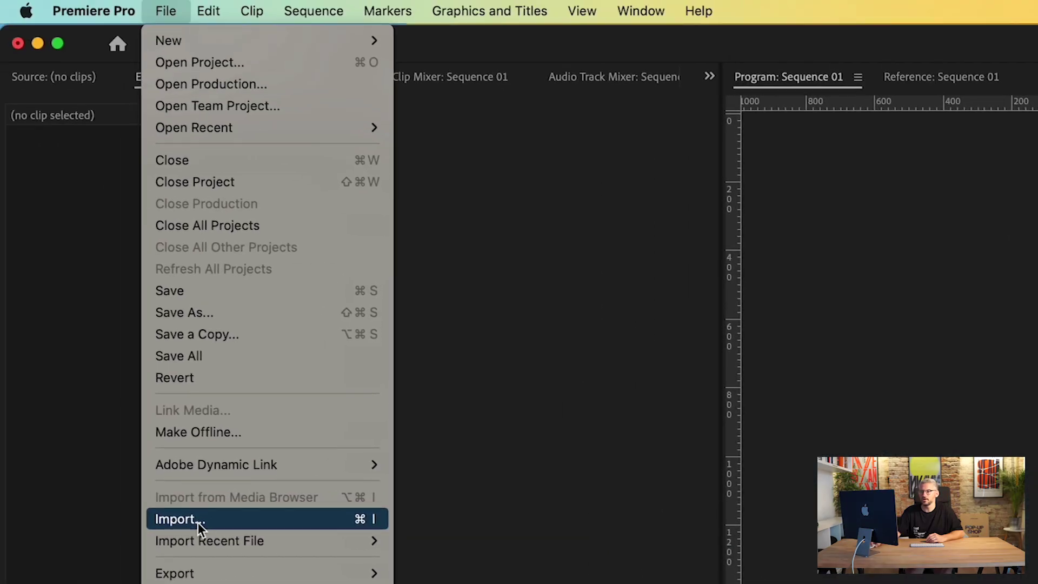
Import the Render folder's 0000.png as an image sequence and place it on V2 at 00:00.
{"action": "left_click", "coordinate": [316, 519]}
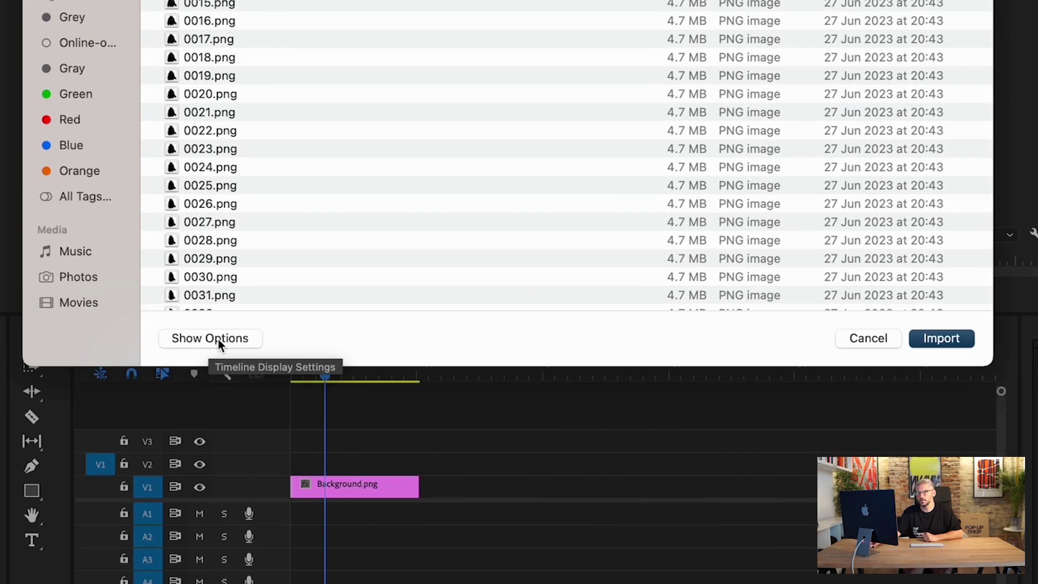
{"action": "left_click", "coordinate": [218, 338]}
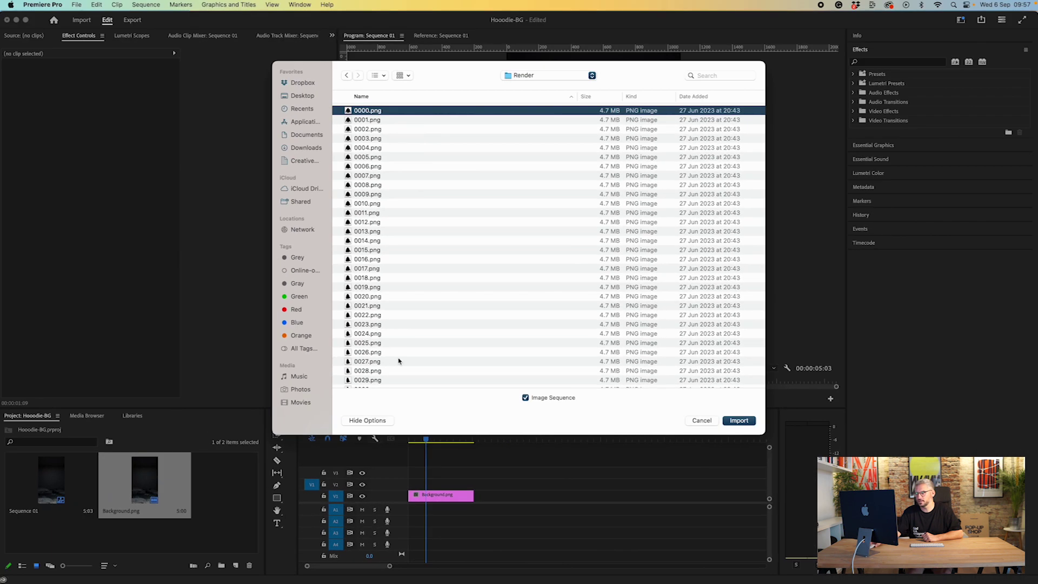
{"action": "left_click", "coordinate": [749, 424]}
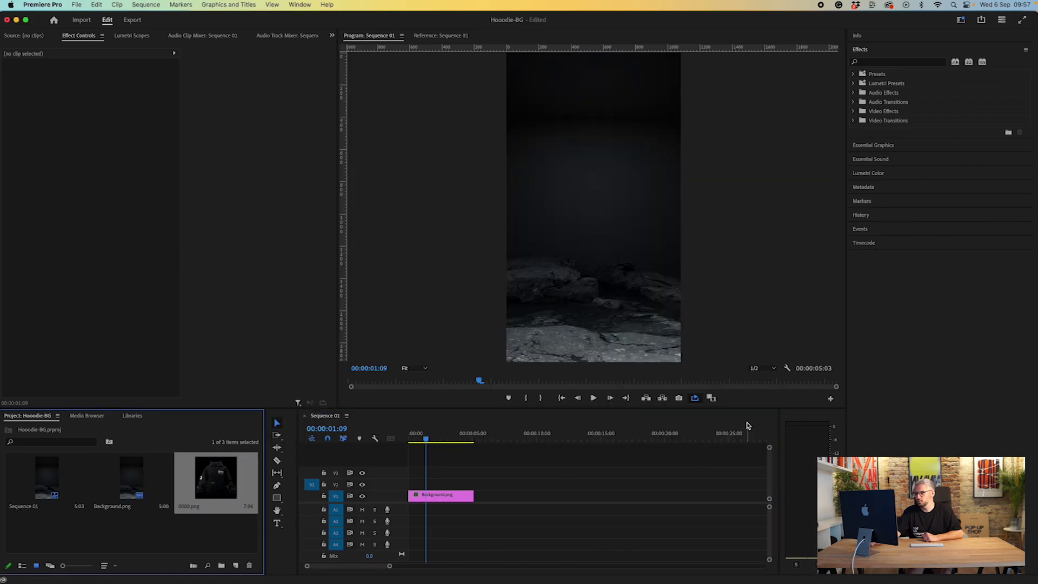
{"action": "left_click_drag", "start_coordinate": [304, 448], "coordinate": [500, 496]}
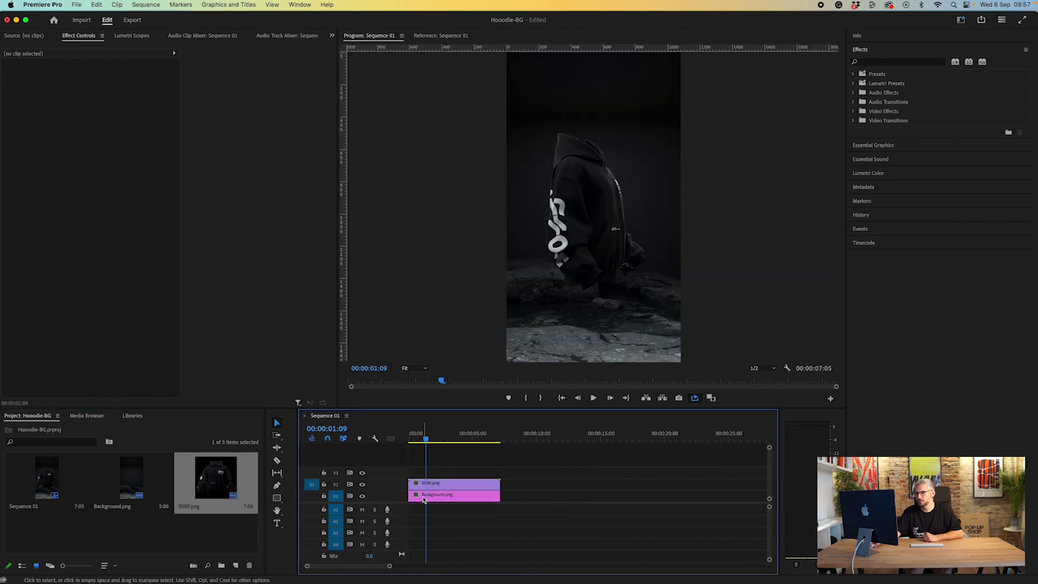
{"action": "mouse_move", "coordinate": [427, 442]}
{"action": "left_mouse_down"}
{"action": "mouse_move", "coordinate": [415, 443]}
{"action": "mouse_move", "coordinate": [499, 443]}
{"action": "mouse_move", "coordinate": [414, 444]}
{"action": "left_mouse_up"}
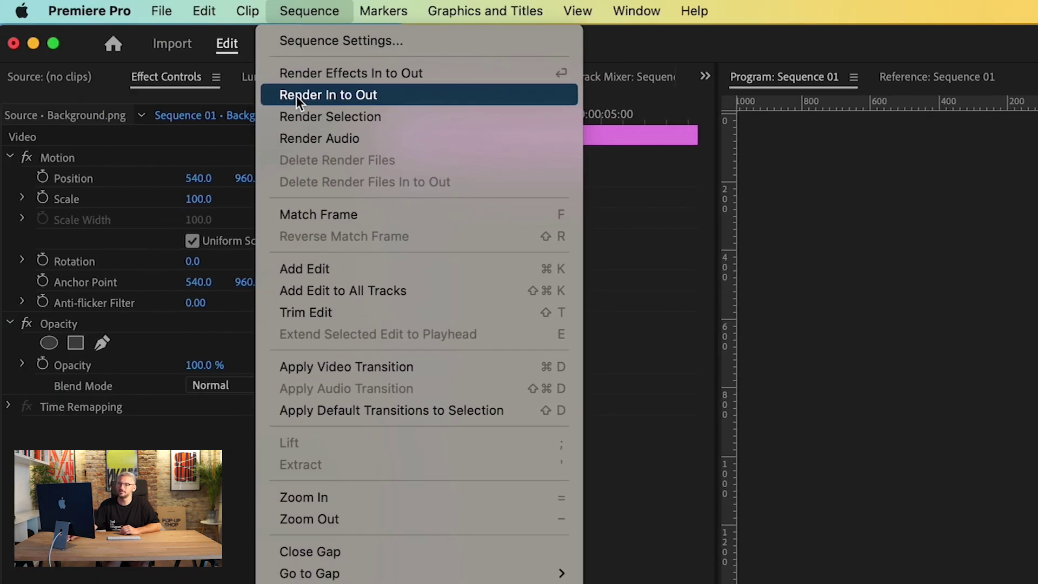
Render In to Out previews for all of Sequence 01.
{"action": "left_click", "coordinate": [296, 96]}
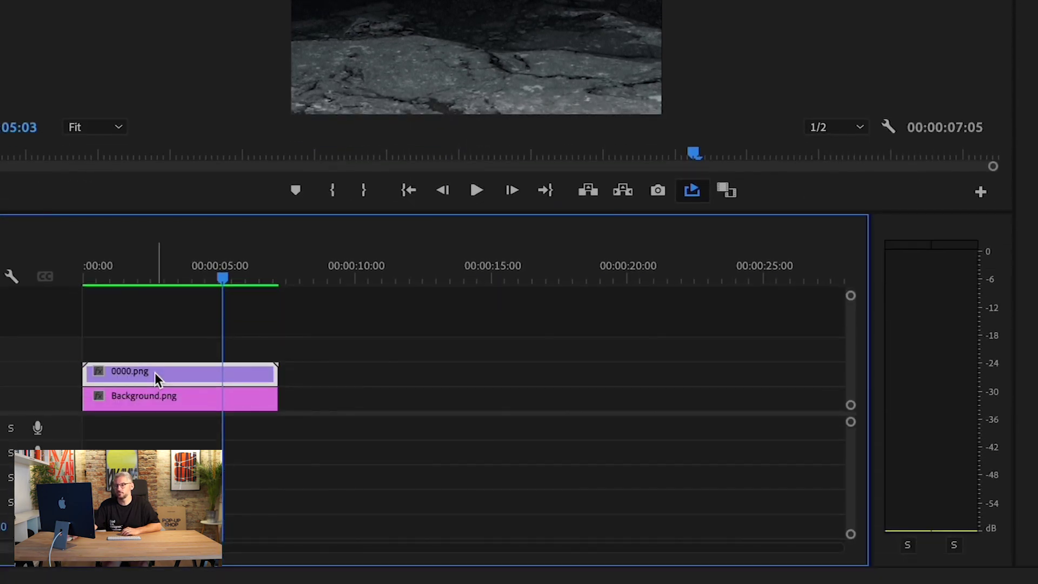
Set the hoodie clip 0000.png to 200% speed.
{"action": "right_click", "coordinate": [177, 375]}
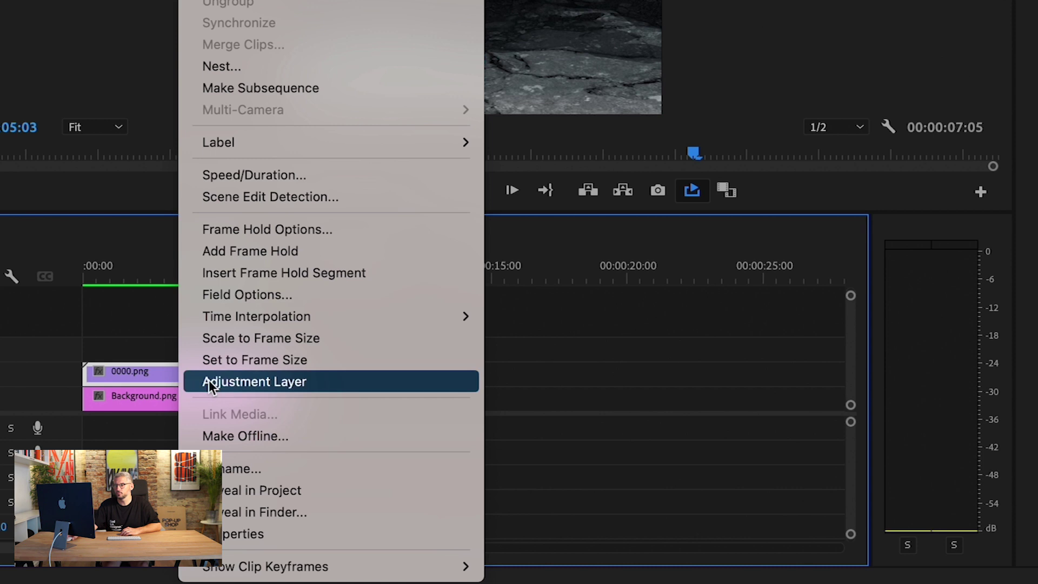
{"action": "left_click", "coordinate": [336, 178]}
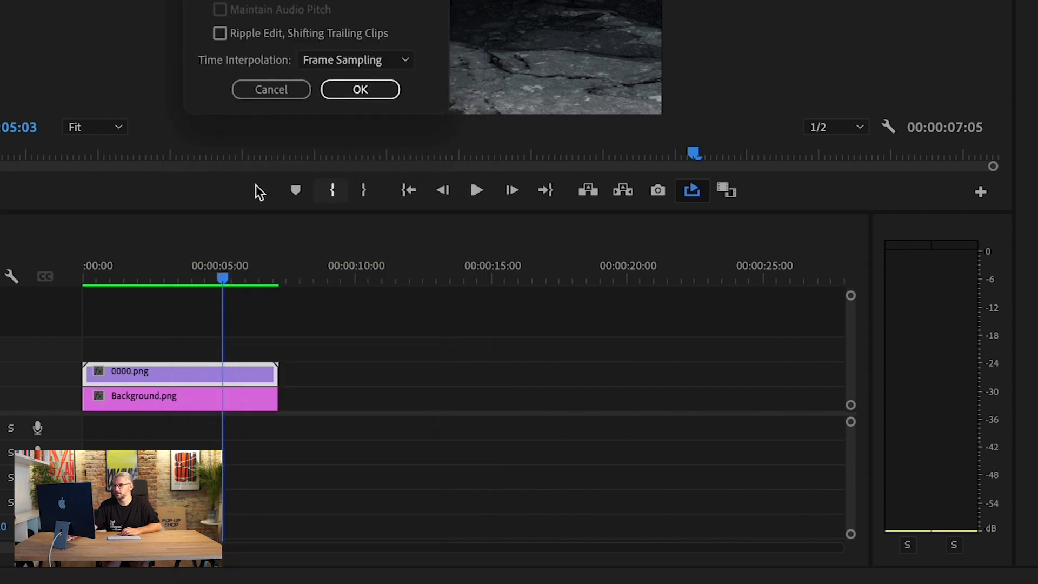
{"action": "type", "text": "200"}
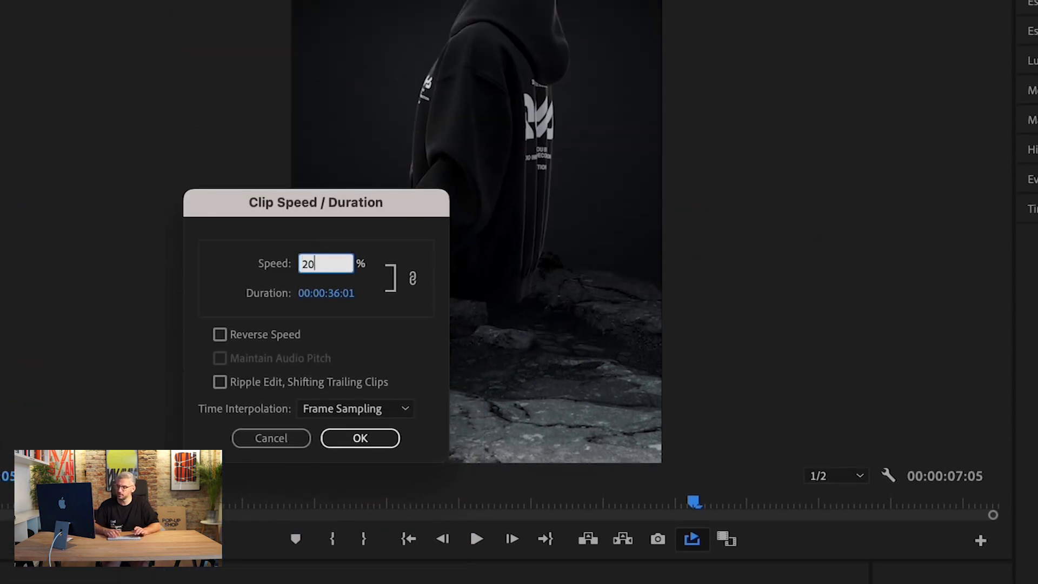
{"action": "key", "text": "Return"}
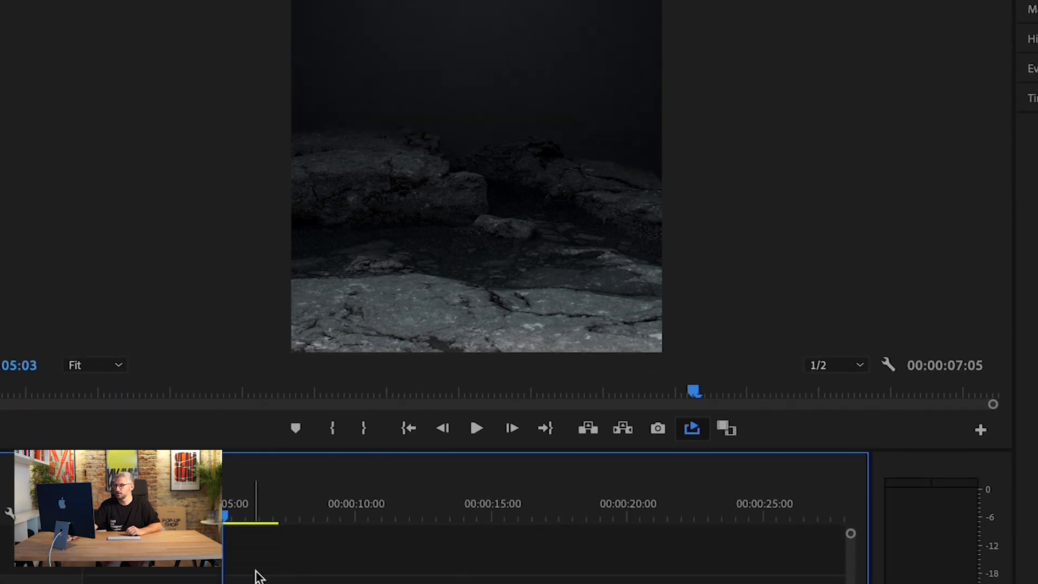
Trim Background.png to end with the hoodie clip at 00:00:03:15 and play it back.
{"action": "left_click_drag", "start_coordinate": [267, 427], "coordinate": [192, 387]}
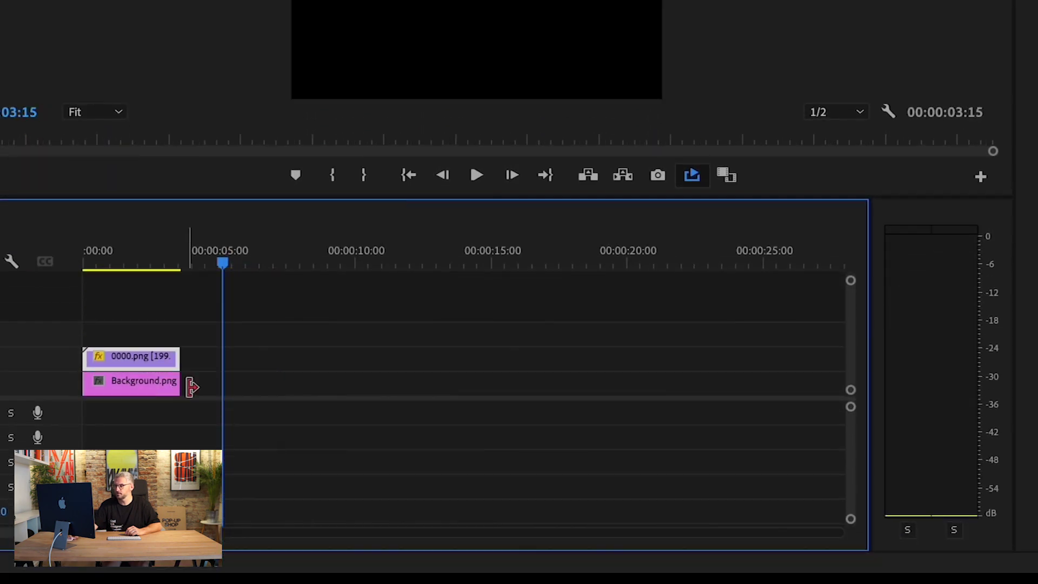
{"action": "key", "text": "space"}
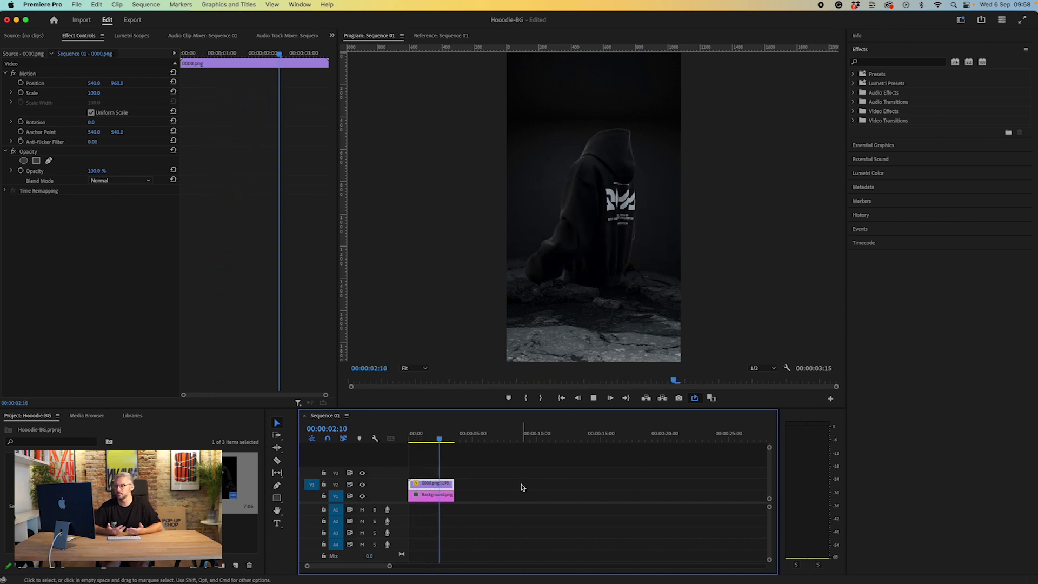
{"action": "key", "text": "space"}
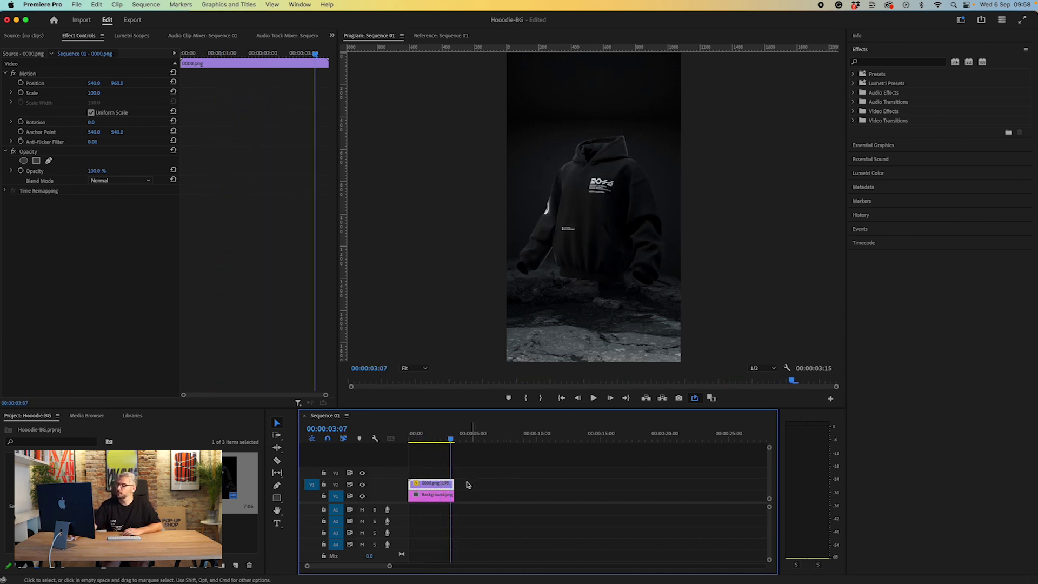
Keyframe Background.png's Scale from 100 at the clip start to 120 near its end.
{"action": "left_click", "coordinate": [428, 496]}
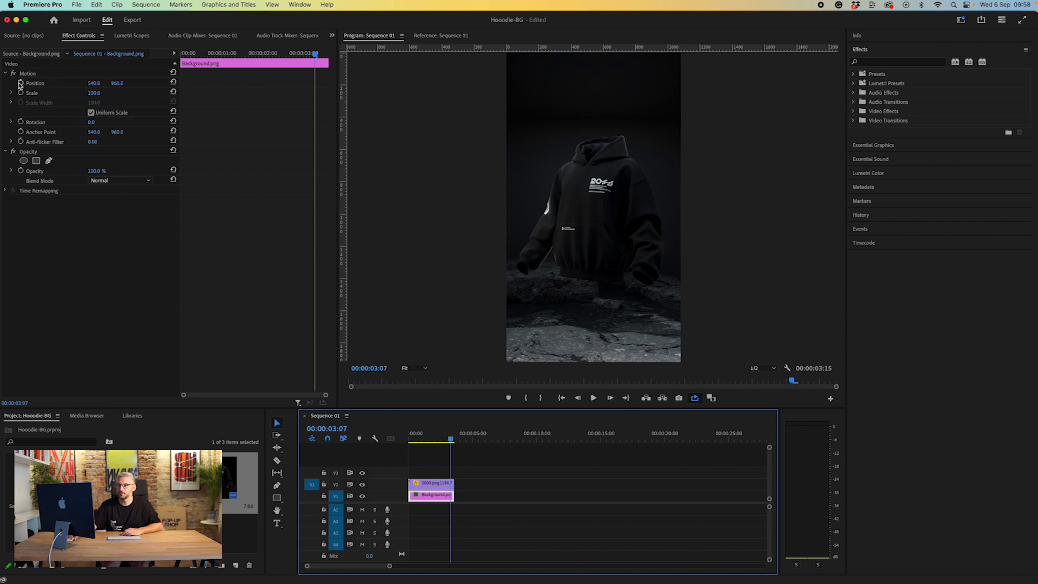
{"action": "left_click", "coordinate": [32, 93]}
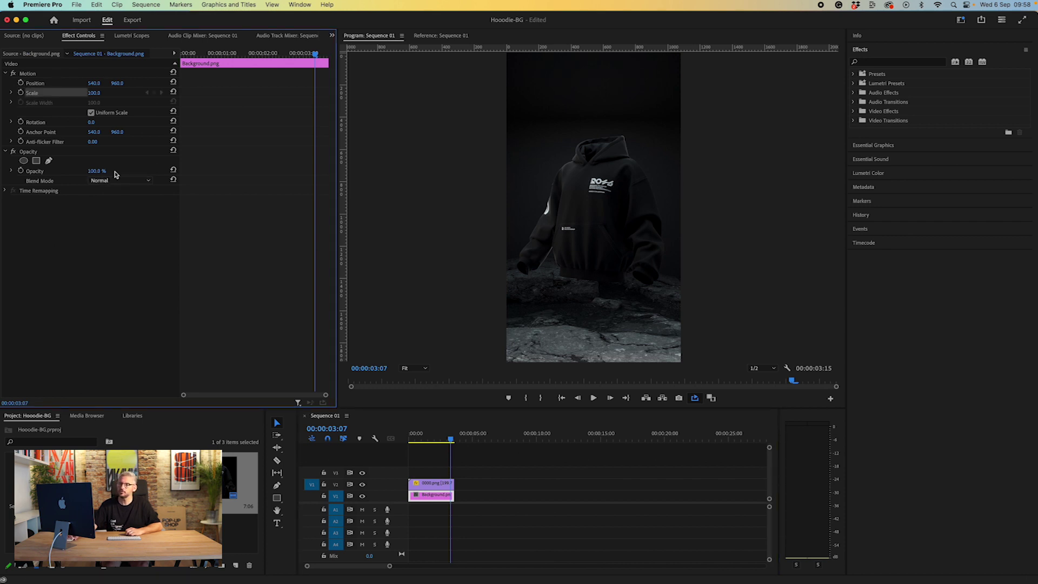
{"action": "left_click_drag", "start_coordinate": [315, 53], "coordinate": [215, 54]}
{"action": "key", "text": "shift+3"}
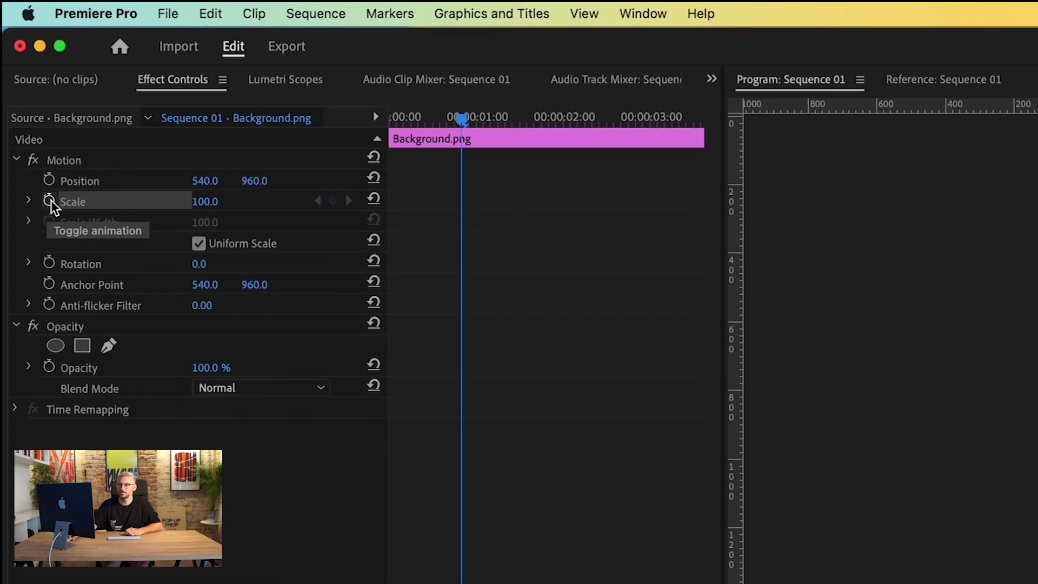
{"action": "left_click", "coordinate": [49, 201]}
{"action": "left_click_drag", "start_coordinate": [460, 201], "coordinate": [382, 204]}
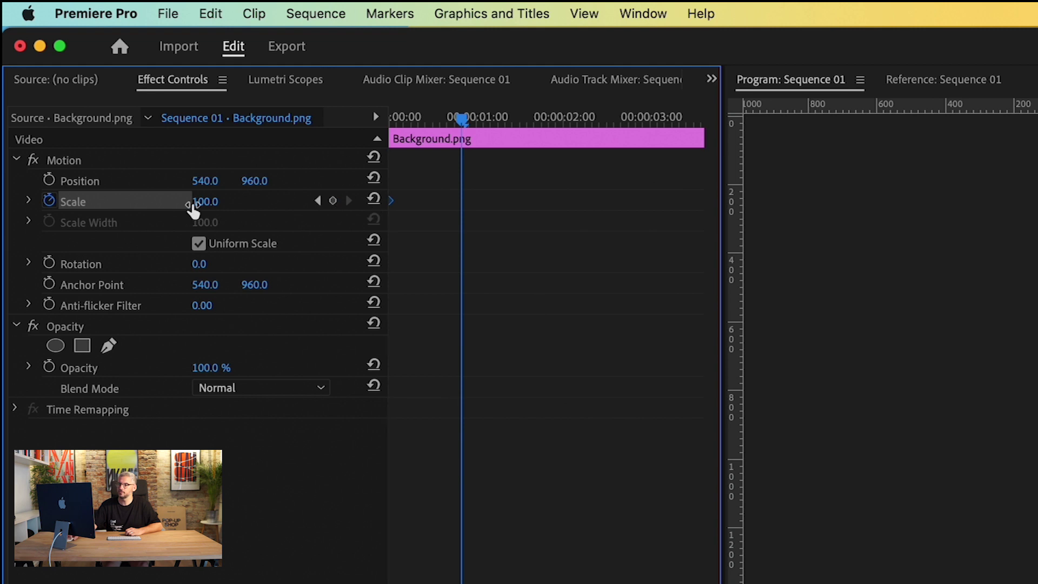
{"action": "left_click", "coordinate": [219, 198]}
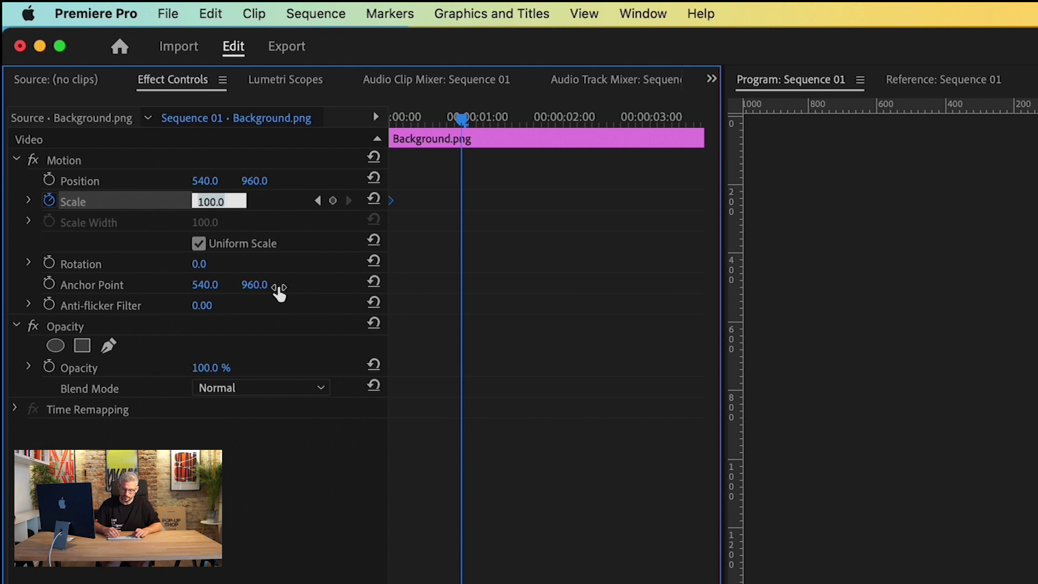
{"action": "key", "text": "Return"}
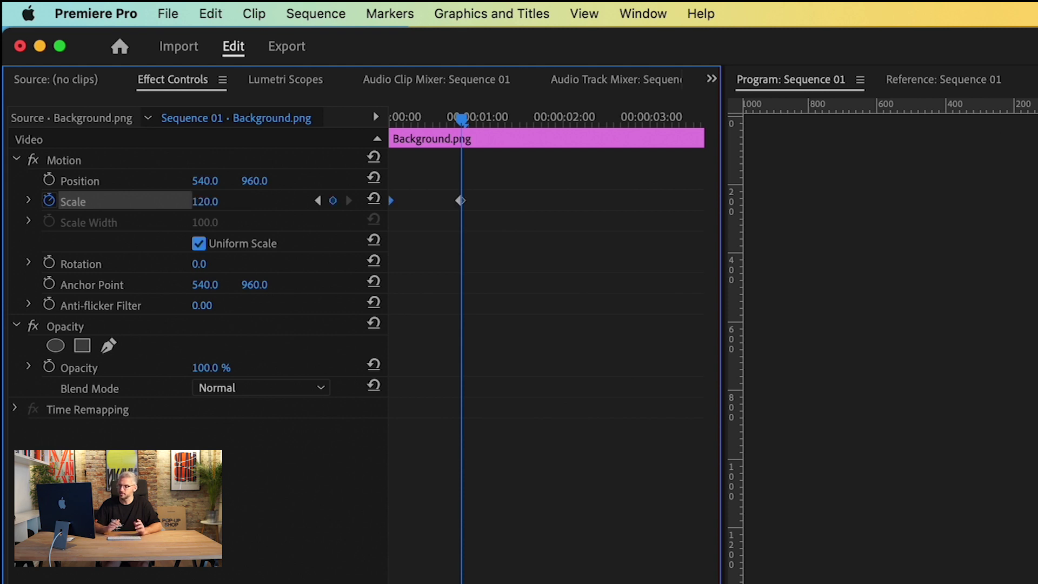
{"action": "left_click_drag", "start_coordinate": [464, 200], "coordinate": [719, 203]}
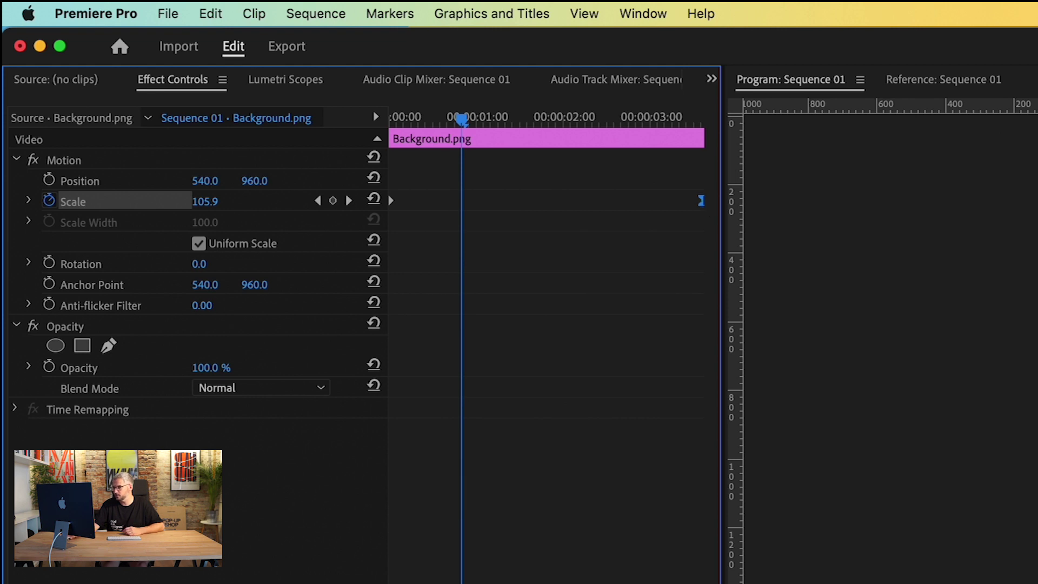
{"action": "key", "text": "Home"}
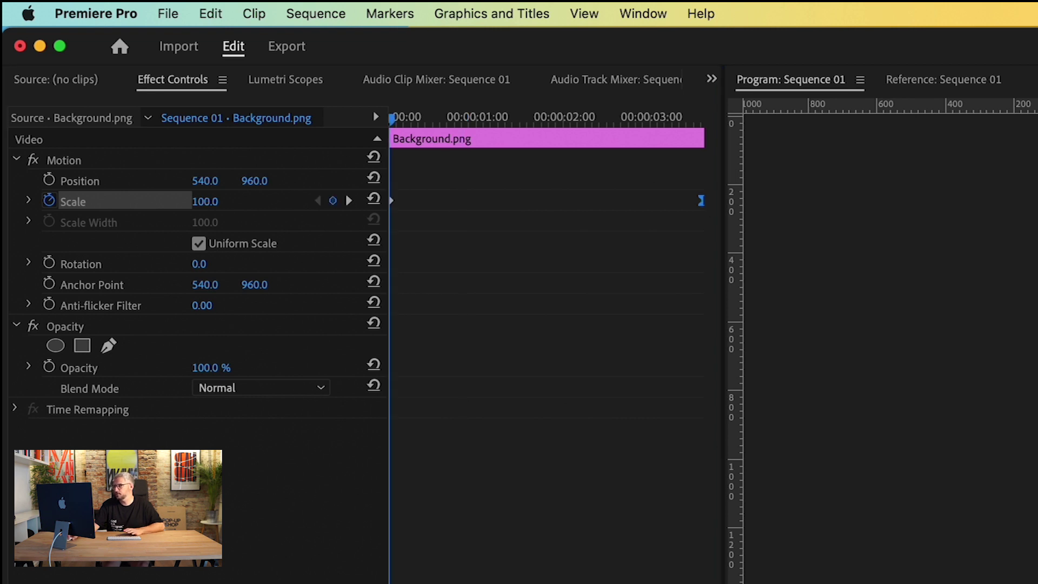
{"action": "key", "text": "space"}
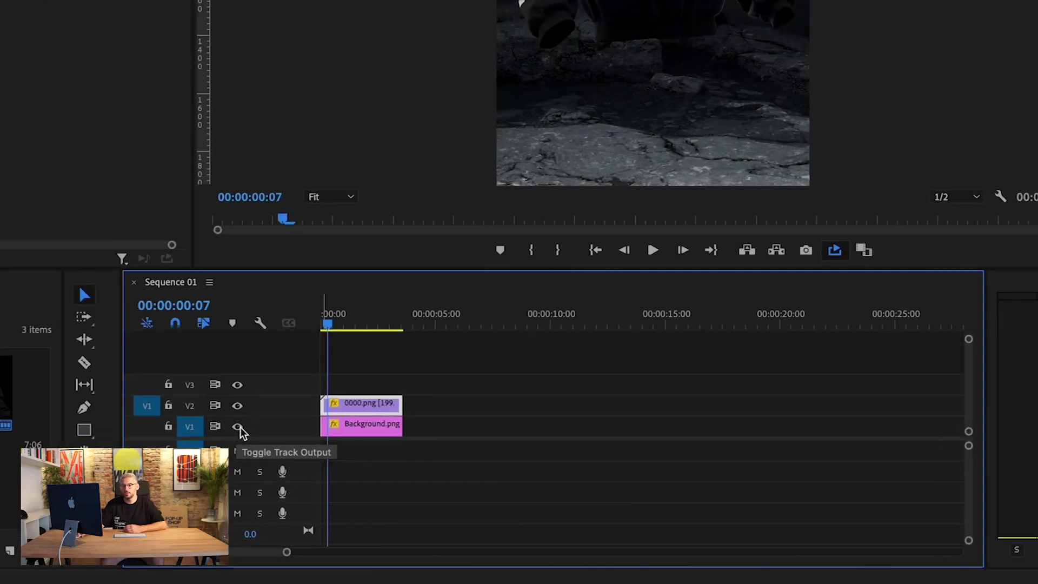
Hide the background track, move the hoodie clip to V3, and scale the logo to 75.
{"action": "left_click", "coordinate": [240, 427]}
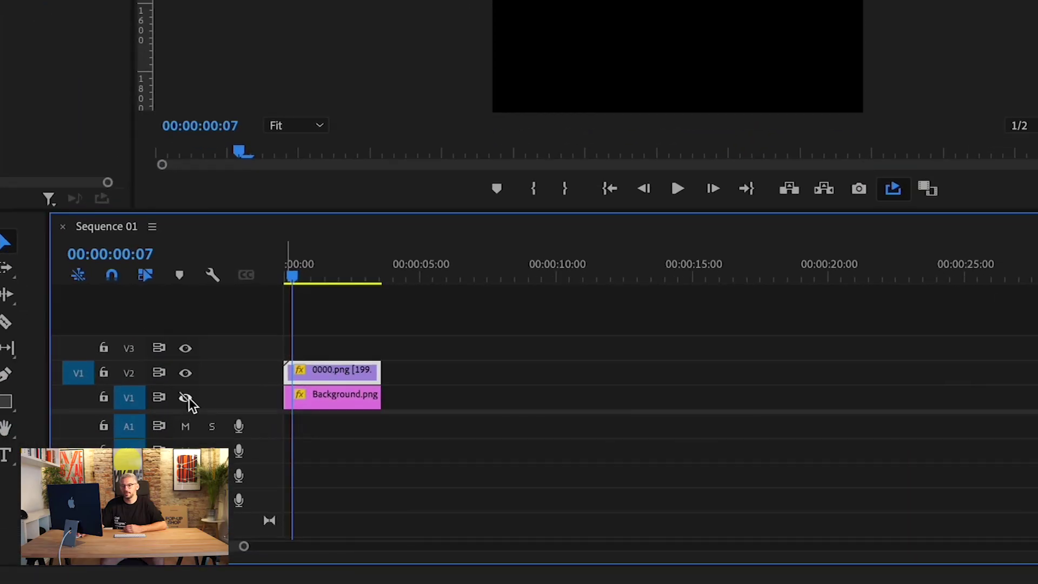
{"action": "left_click_drag", "start_coordinate": [335, 374], "coordinate": [380, 373]}
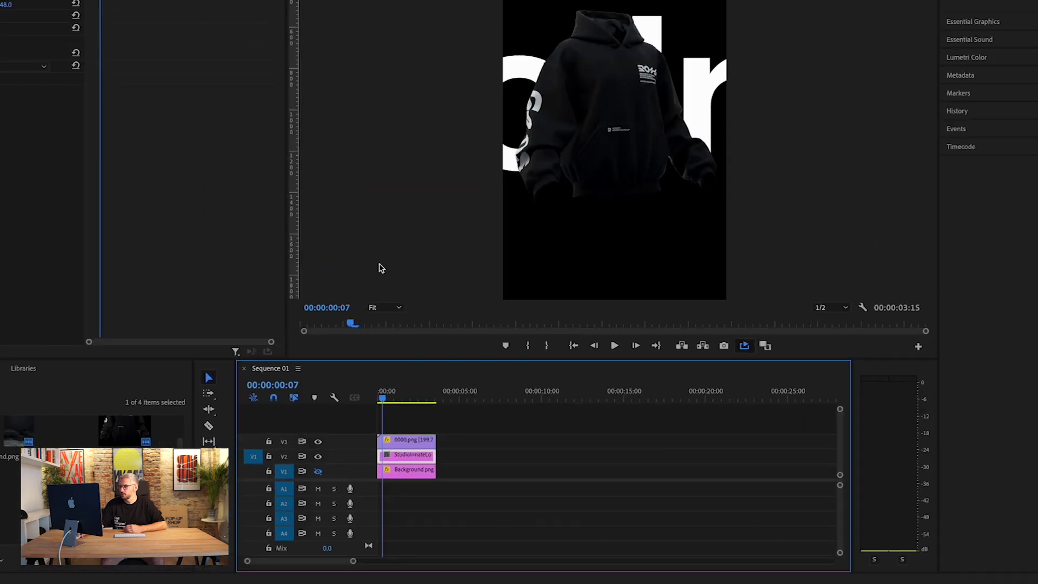
{"action": "left_click_drag", "start_coordinate": [98, 94], "coordinate": [52, 95]}
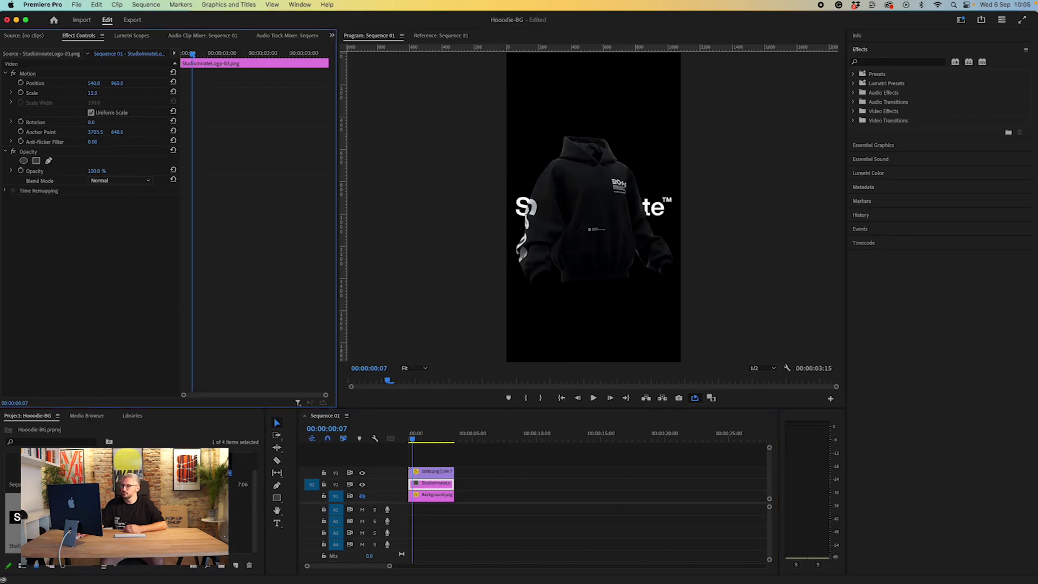
{"action": "left_click_drag", "start_coordinate": [413, 439], "coordinate": [452, 439]}
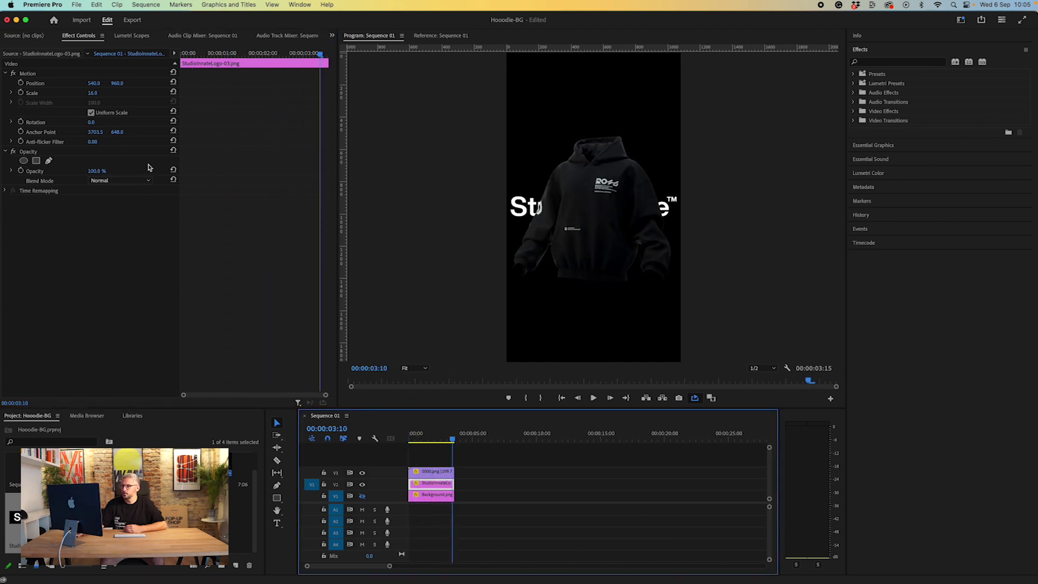
{"action": "left_click_drag", "start_coordinate": [92, 95], "coordinate": [101, 95]}
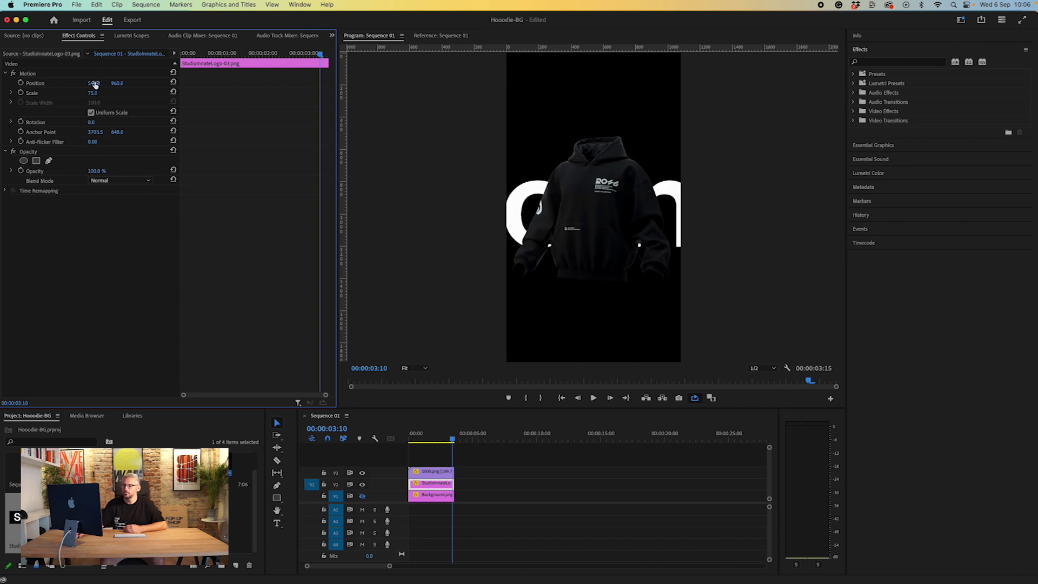
Keyframe the logo's Position X sliding sideways until 00:00:03:15 and preview the animation.
{"action": "left_click_drag", "start_coordinate": [94, 84], "coordinate": [111, 83]}
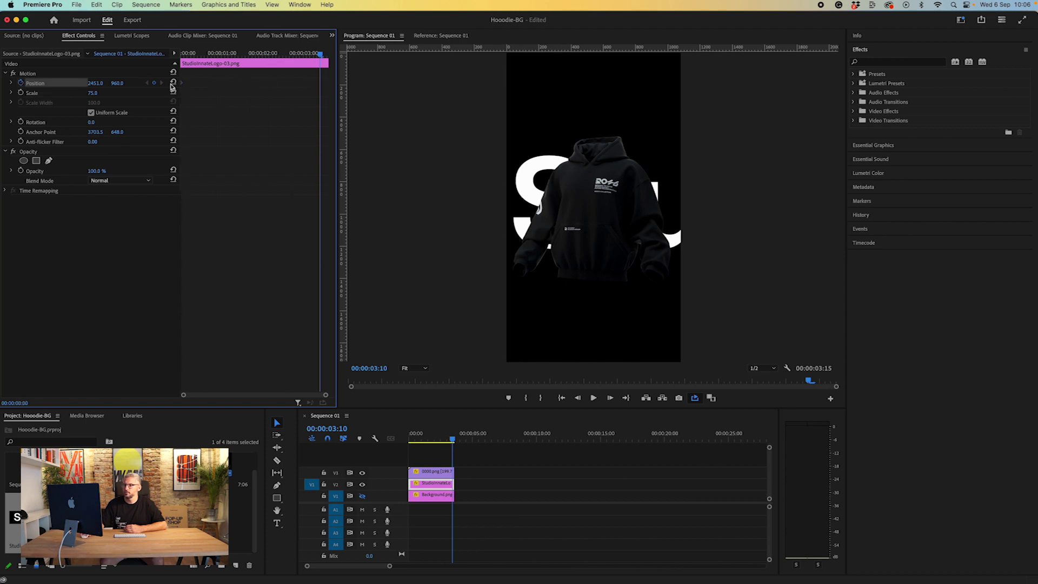
{"action": "left_click_drag", "start_coordinate": [99, 85], "coordinate": [56, 85]}
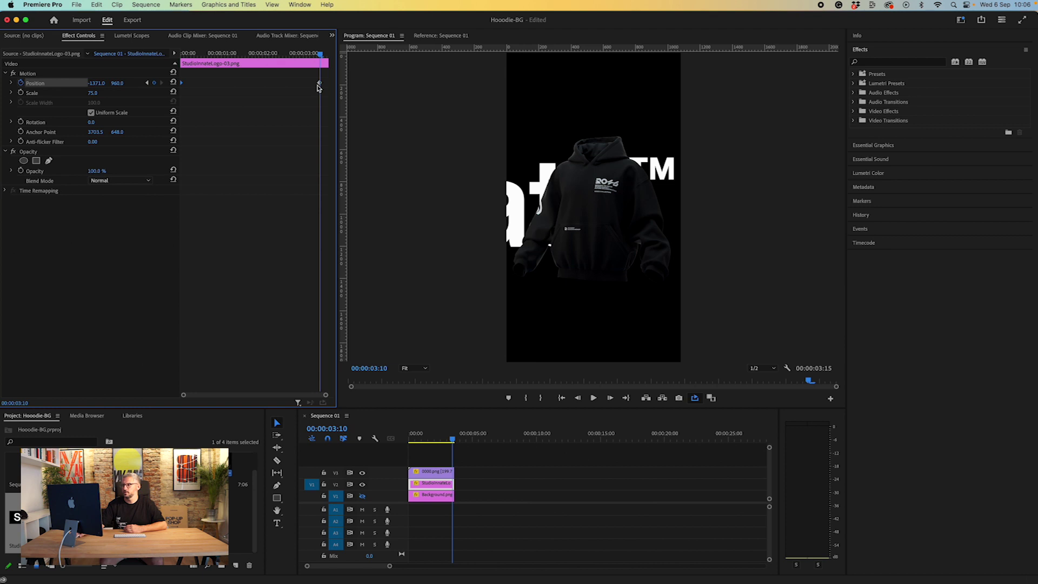
{"action": "left_click_drag", "start_coordinate": [318, 85], "coordinate": [344, 85]}
{"action": "key", "text": "space"}
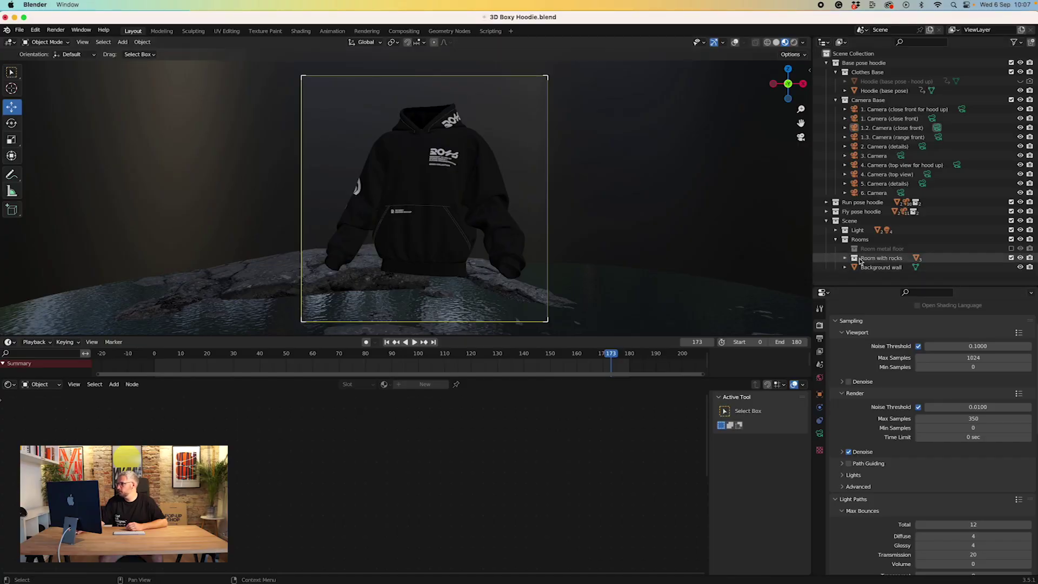
Toggle the Rock ground and Water objects off and on to compare the scene.
{"action": "scroll", "coordinate": [897, 265], "scroll_direction": "down", "scroll_amount": 2}
{"action": "left_click", "coordinate": [1020, 248]}
{"action": "left_click", "coordinate": [1020, 248]}
{"action": "left_click", "coordinate": [1020, 249]}
{"action": "left_click", "coordinate": [1020, 249]}
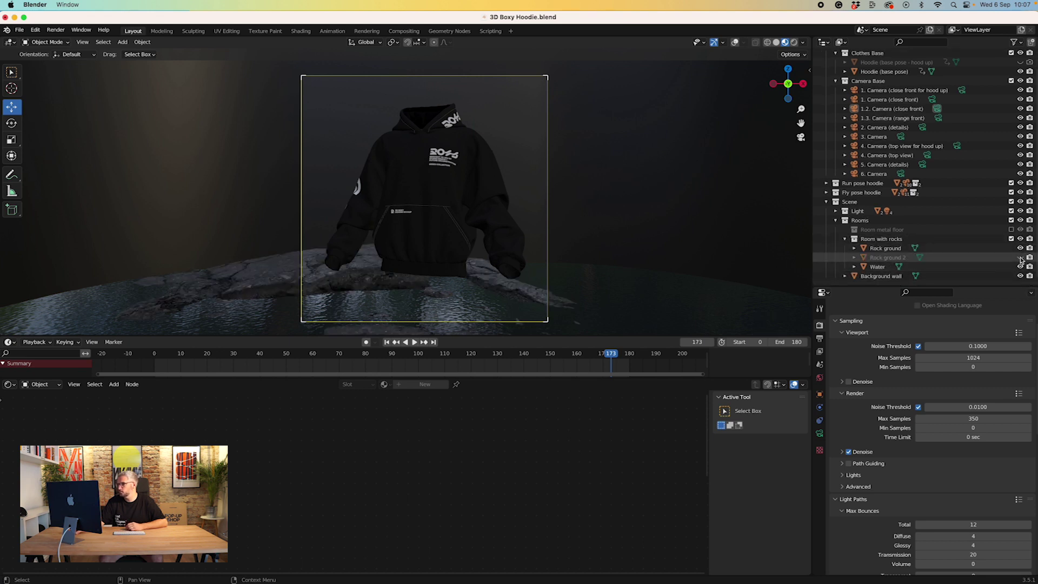
{"action": "left_click", "coordinate": [1020, 267]}
{"action": "left_click", "coordinate": [1021, 266]}
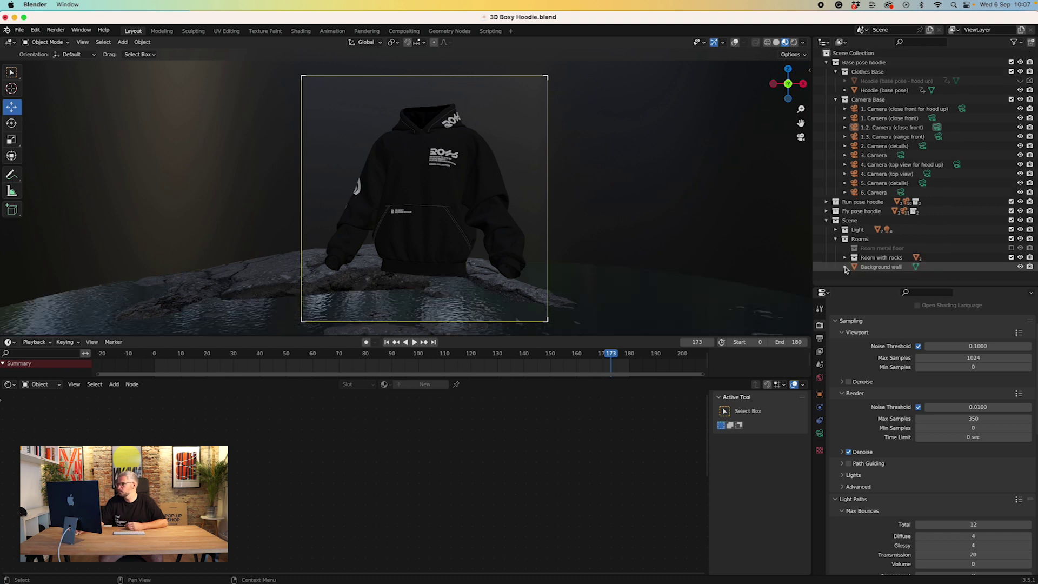
Swap Room with rocks for Room metal floor, render at 100% from camera 1.3 (range front).
{"action": "left_click", "coordinate": [1011, 259]}
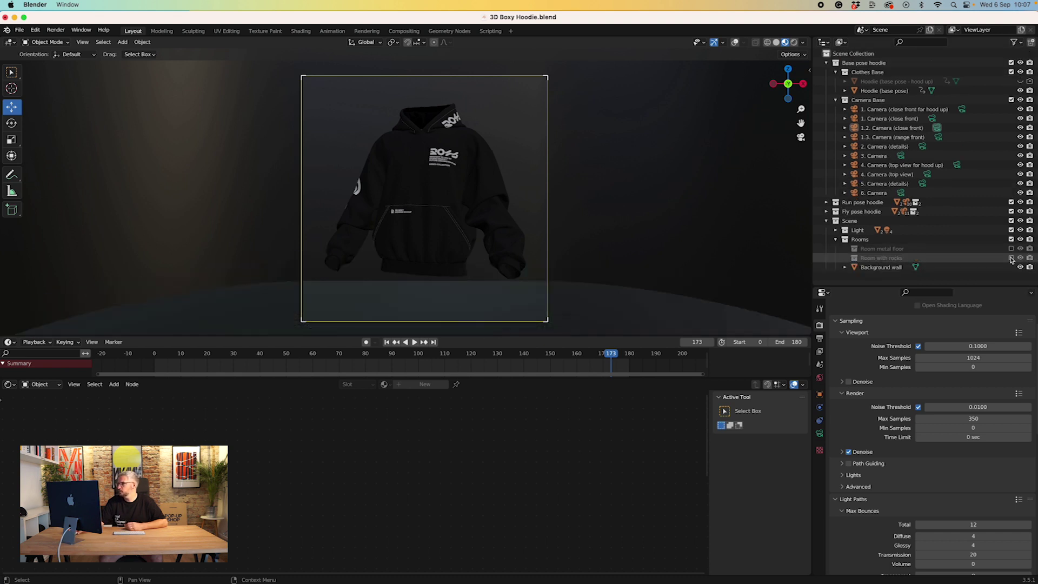
{"action": "left_click", "coordinate": [1011, 248]}
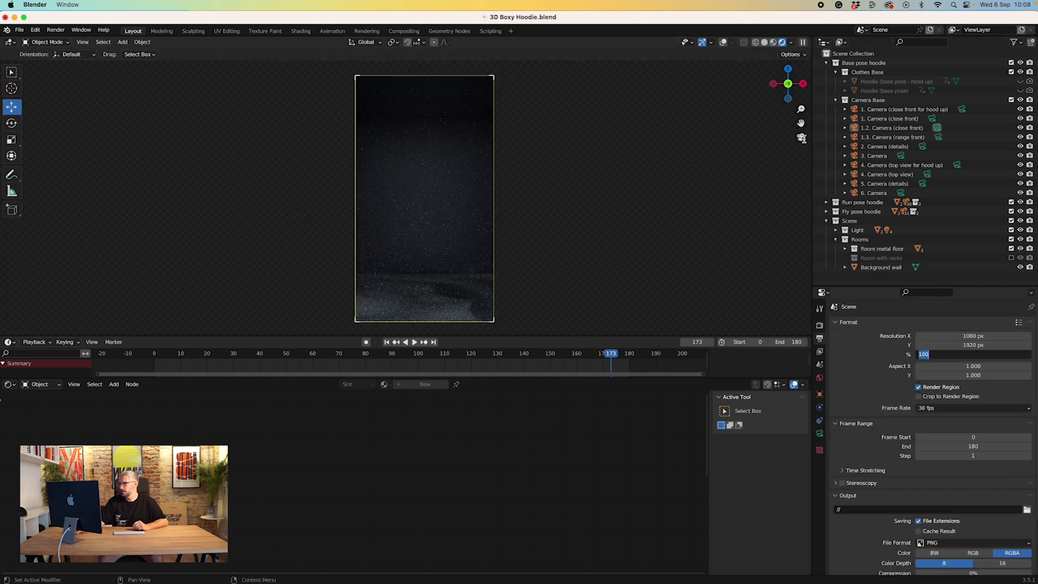
{"action": "key", "text": "Return"}
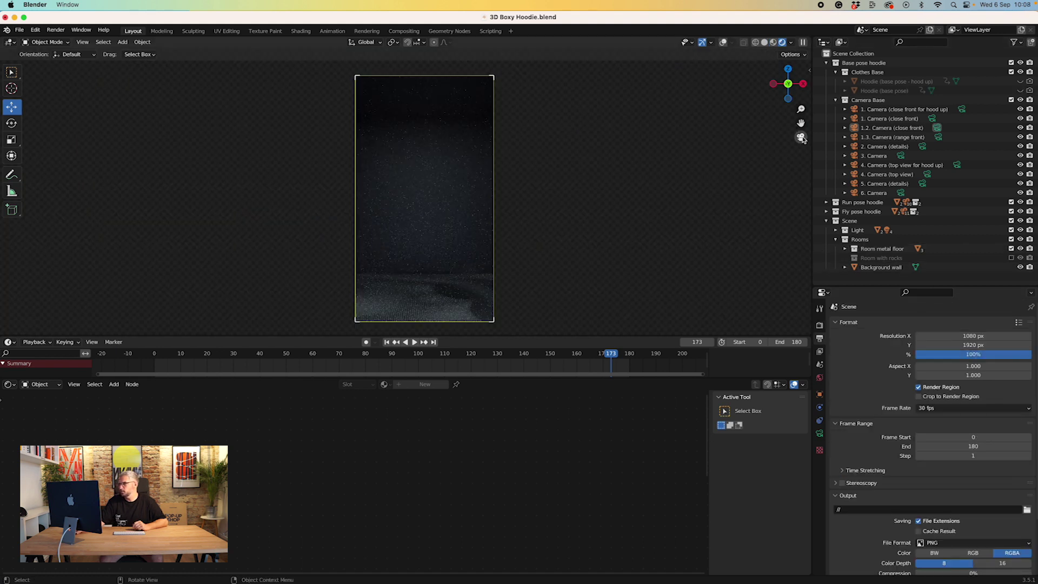
{"action": "left_click", "coordinate": [938, 137]}
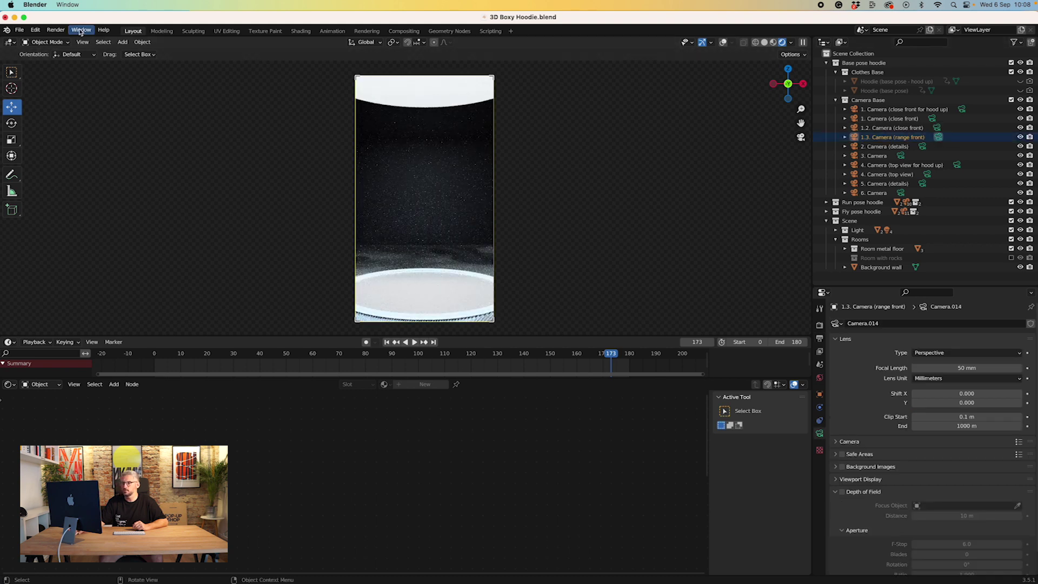
{"action": "left_click", "coordinate": [56, 31]}
{"action": "left_click", "coordinate": [75, 40]}
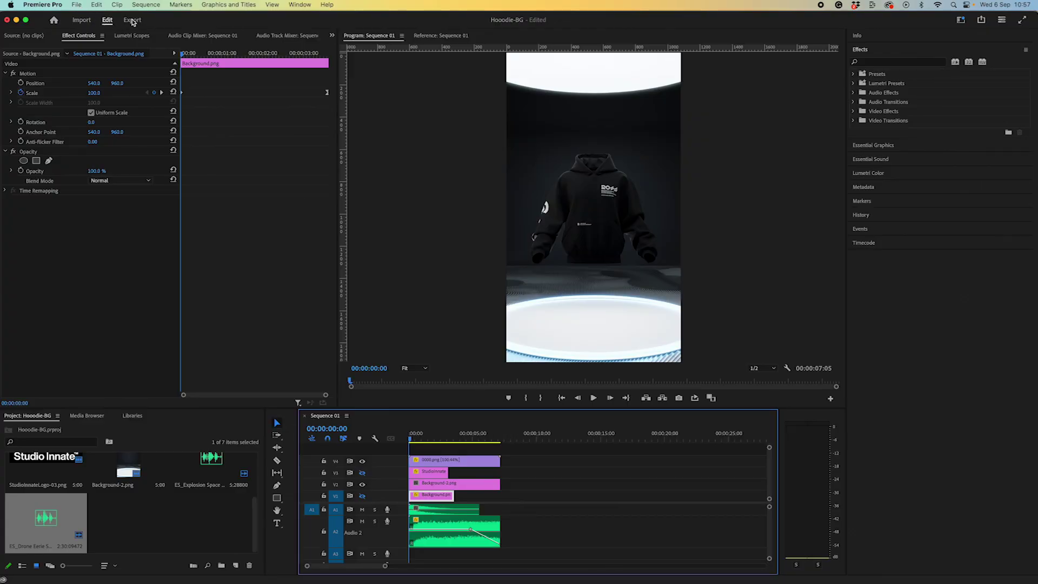
Bring up the export settings for Sequence 01.
{"action": "left_click", "coordinate": [133, 20]}
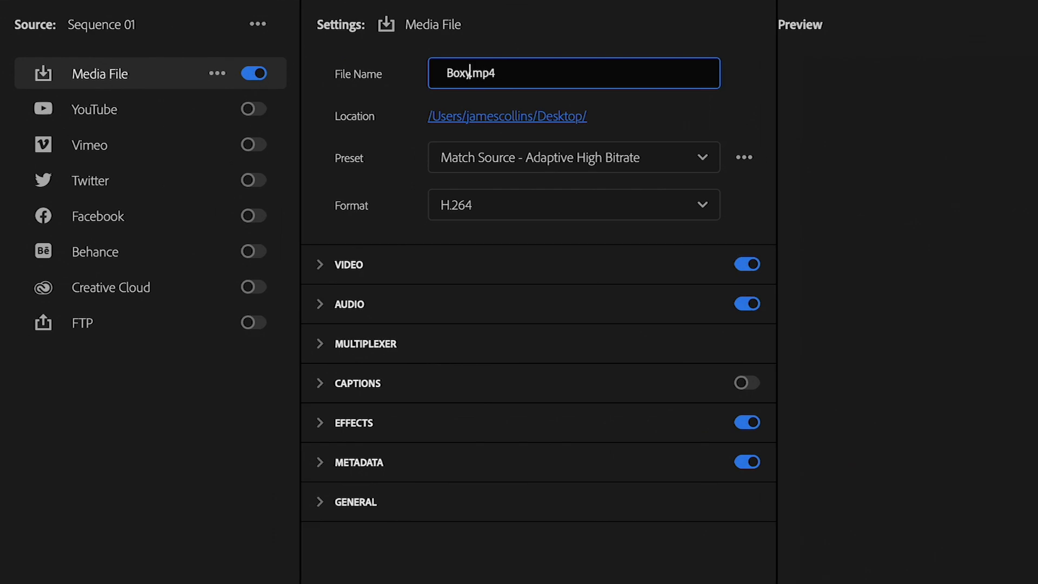
Export Sequence 01 as an H.264 video named Boxy.mp4.
{"action": "left_click", "coordinate": [514, 207]}
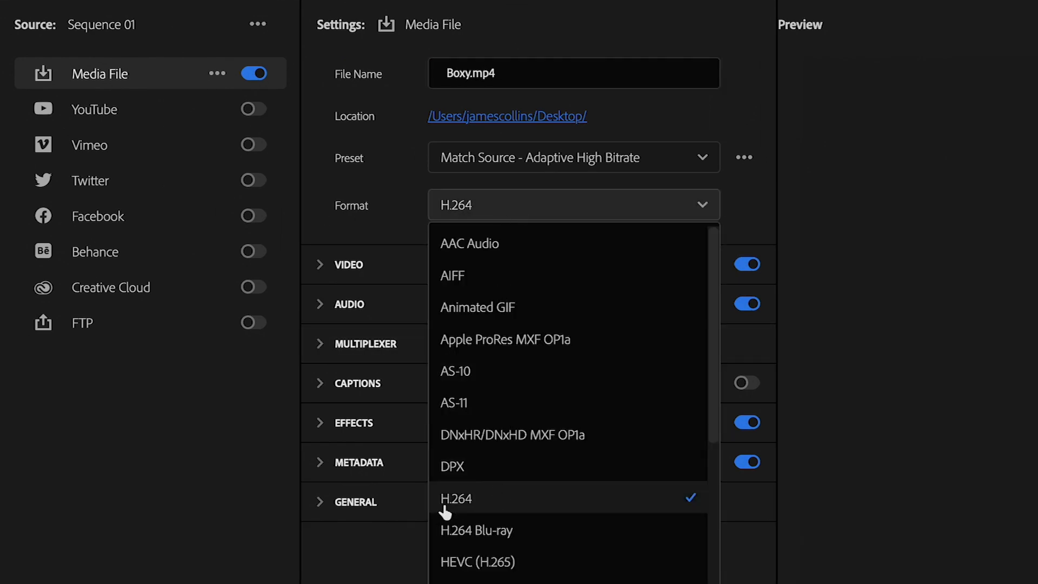
{"action": "left_click", "coordinate": [470, 501]}
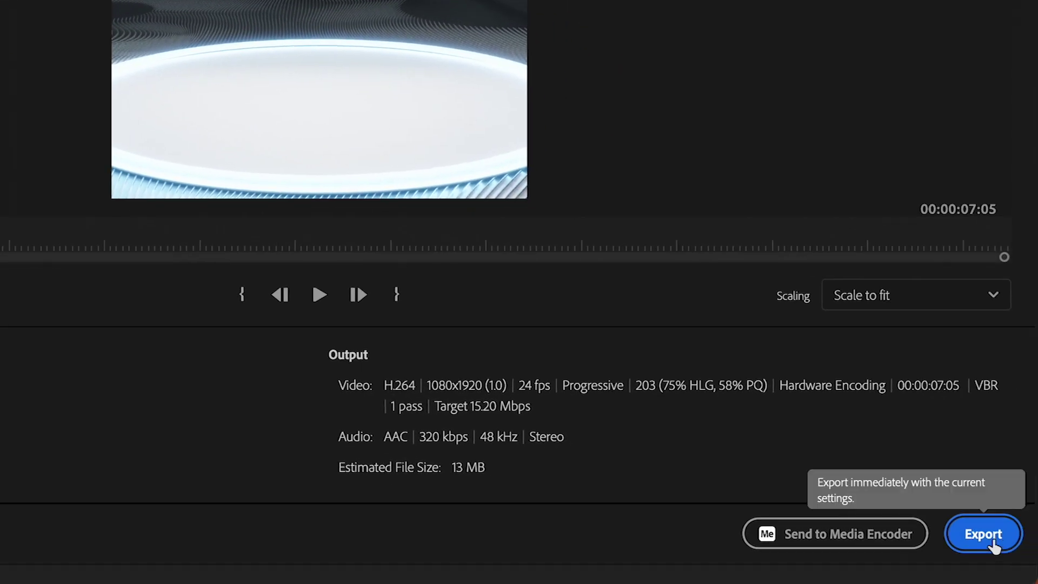
{"action": "left_click", "coordinate": [992, 543]}
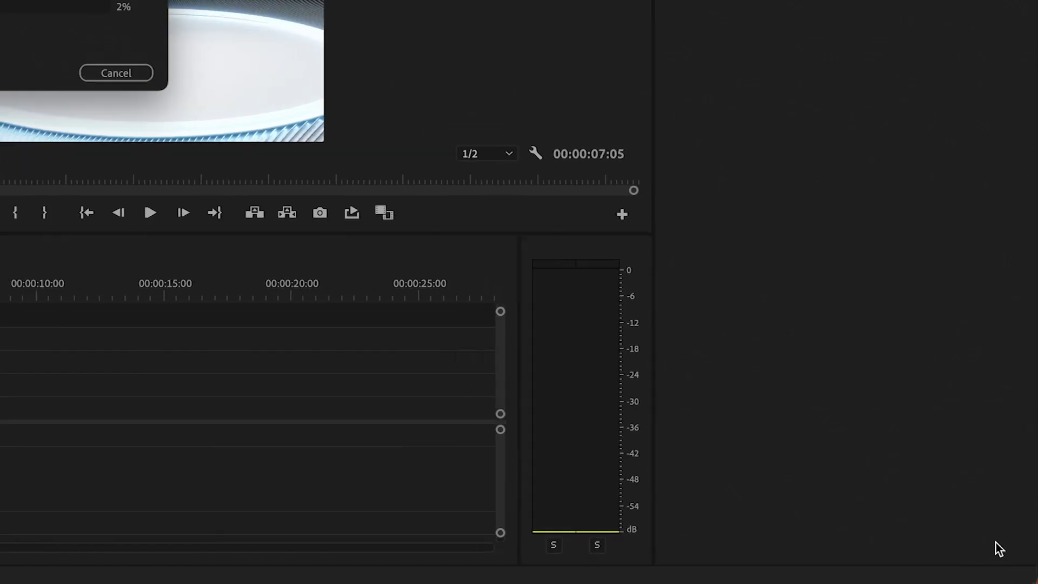